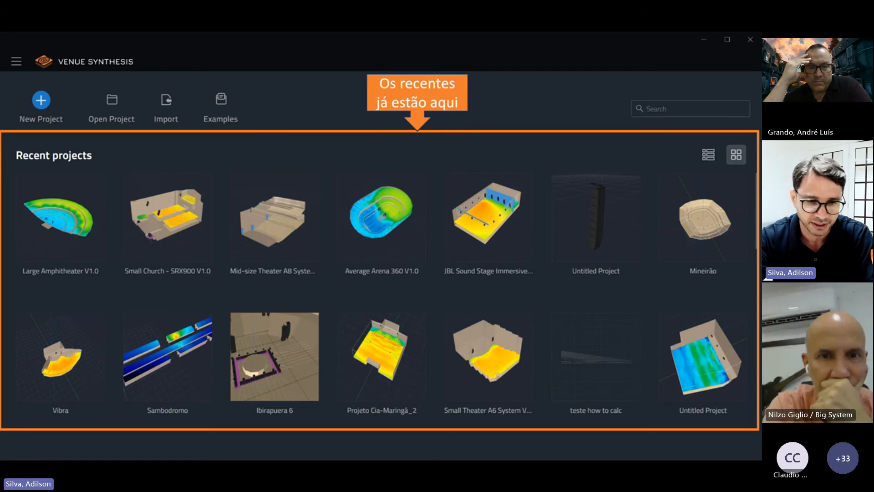
Turn on the laser pointer for the running slide show
click(56, 448)
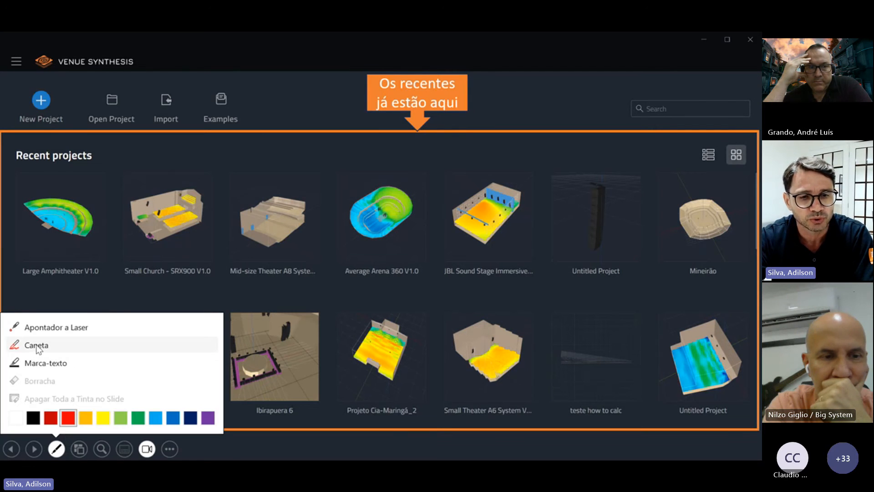
click(46, 329)
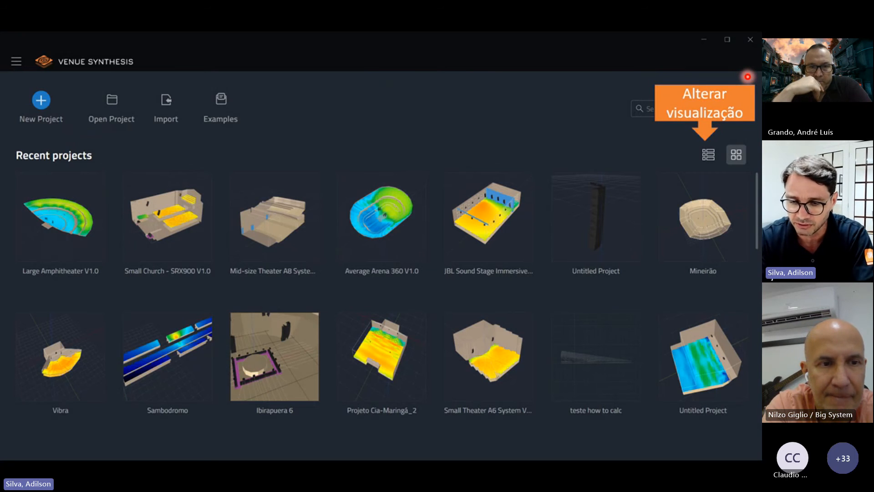
key(Right)
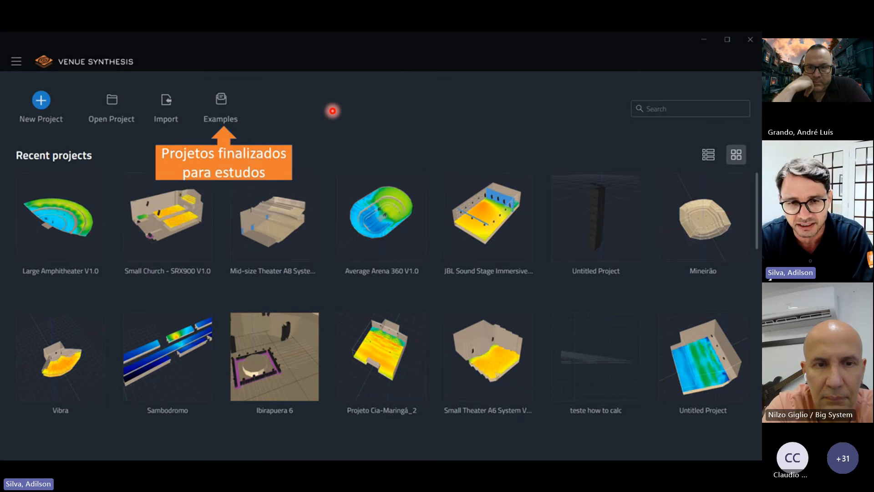
key(Right)
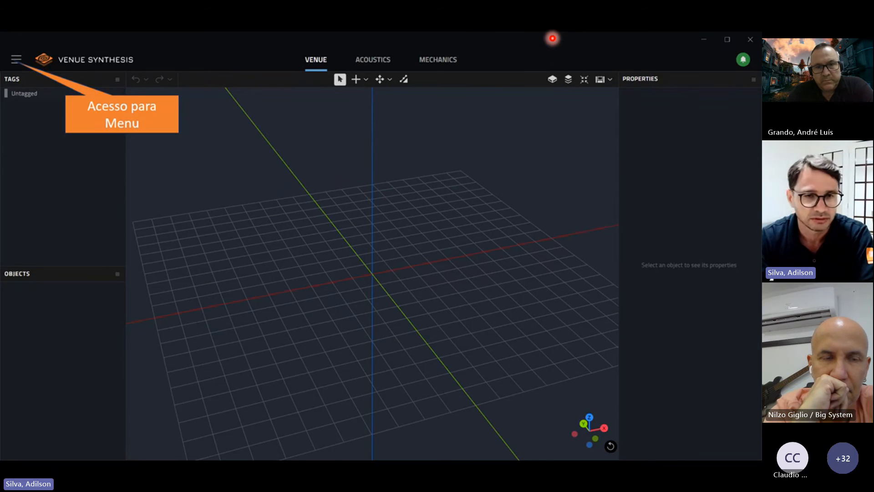
key(Right)
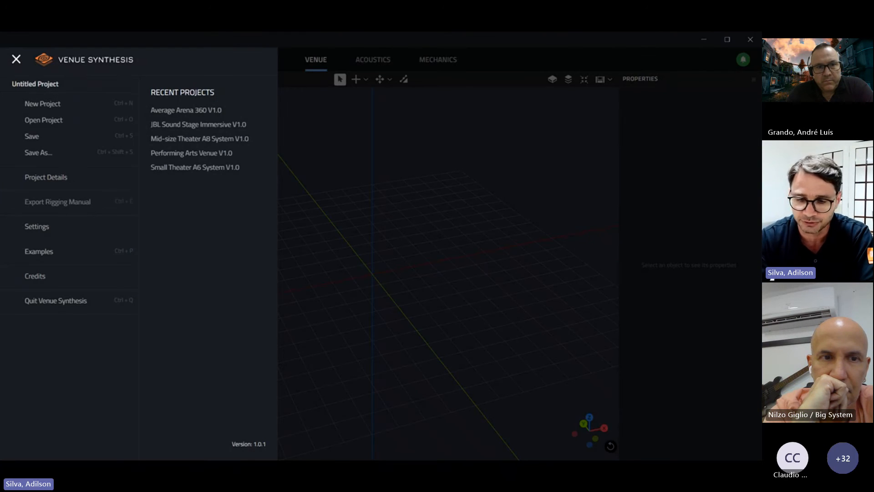
key(Right)
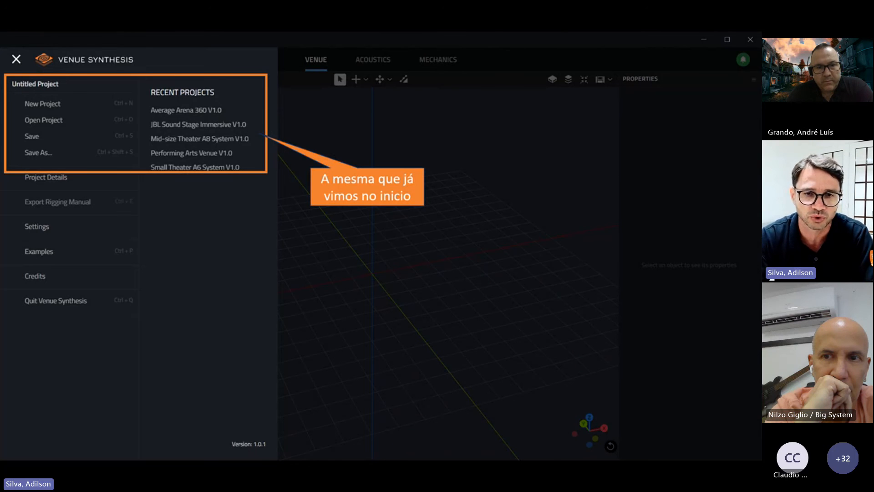
key(Right)
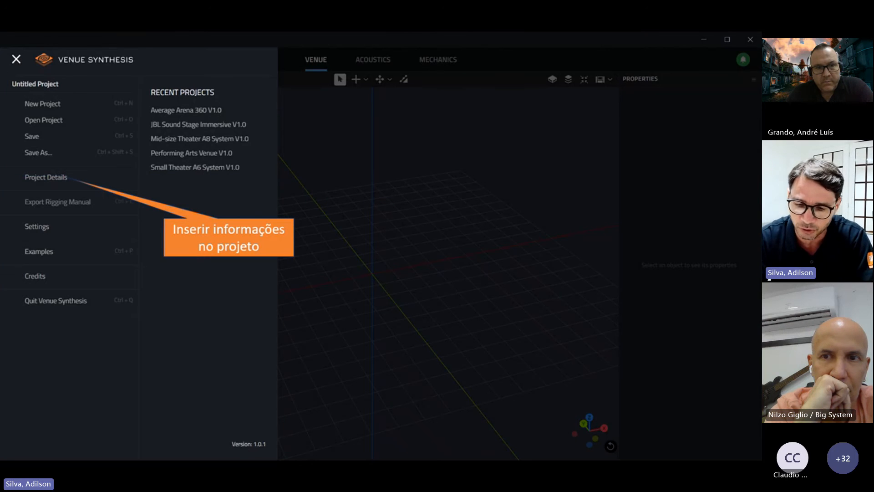
key(Right)
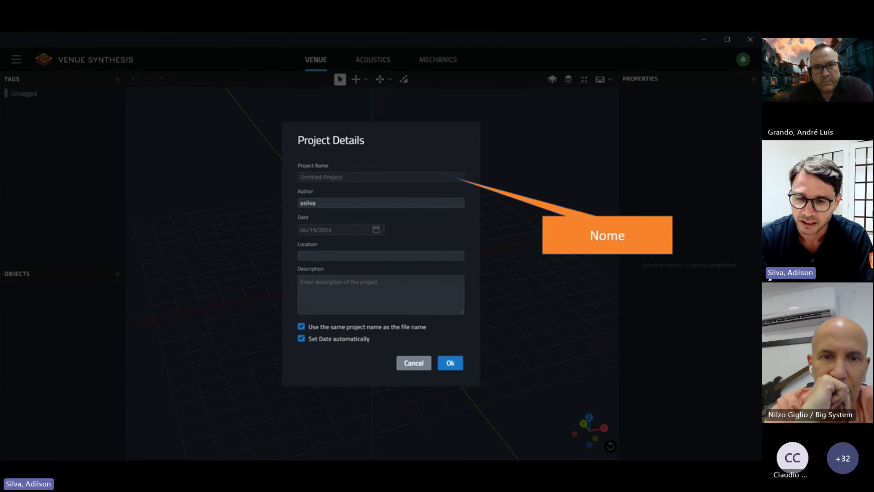
key(Right)
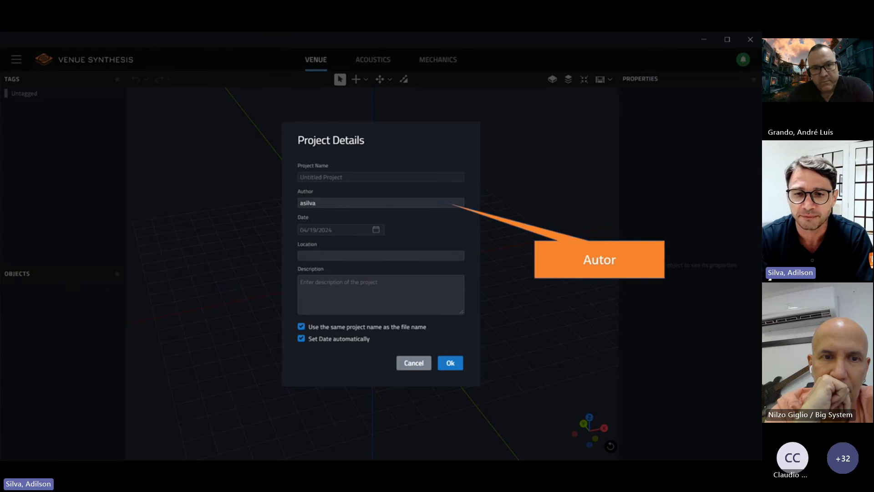
key(Right)
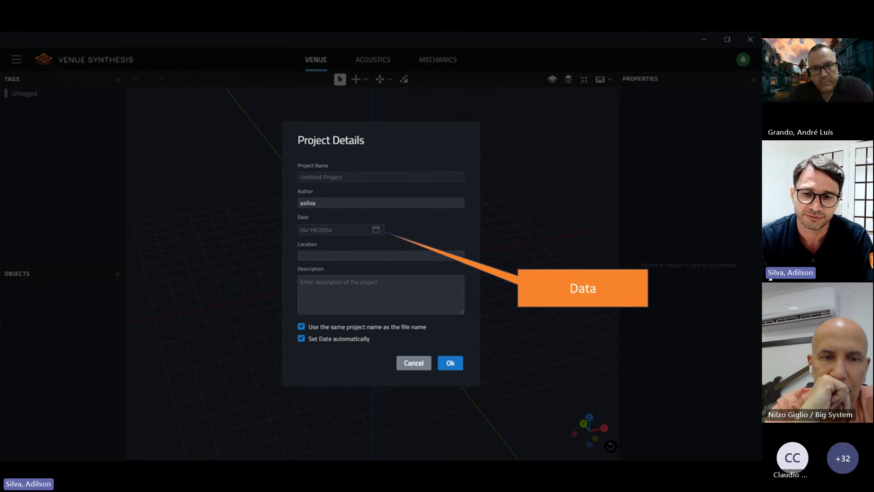
key(Right)
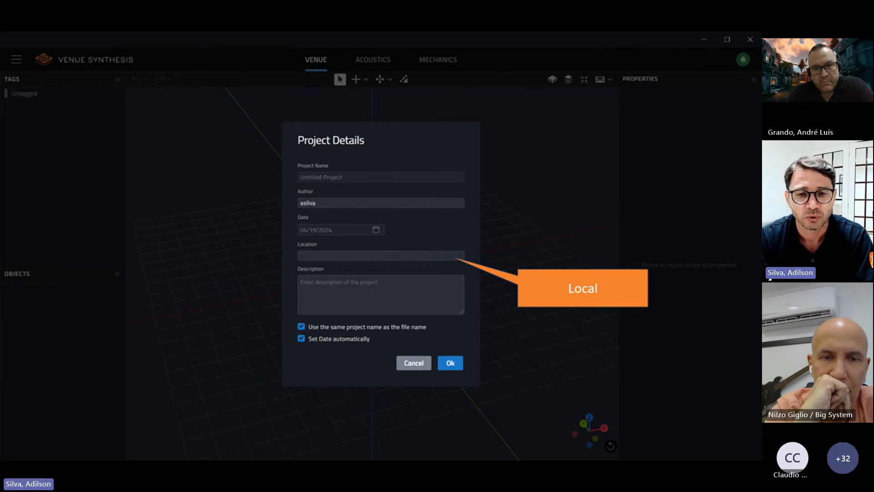
key(Right)
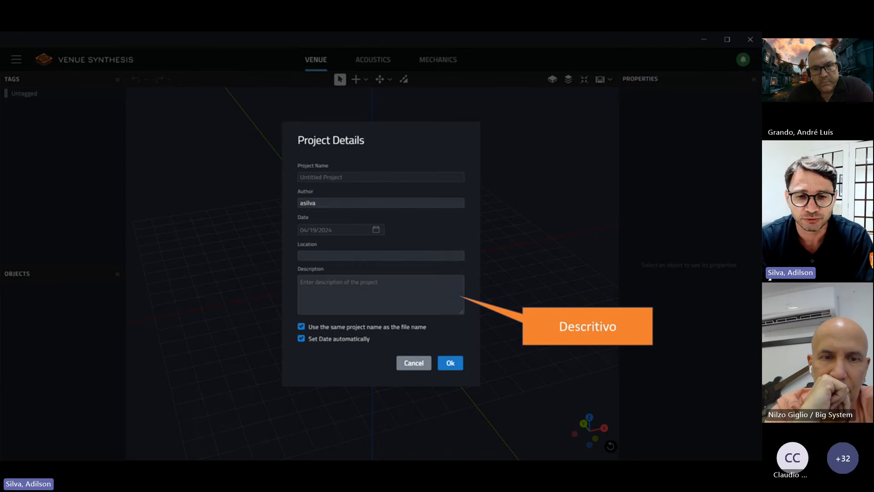
key(Right)
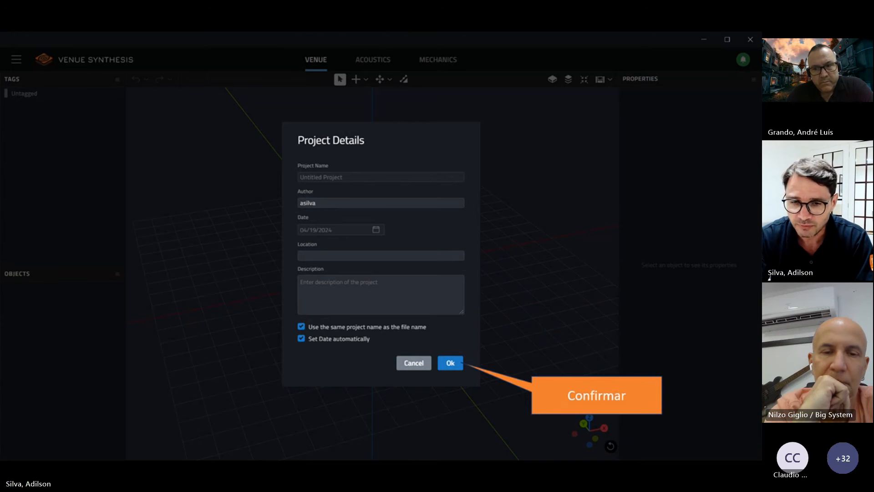
key(Right)
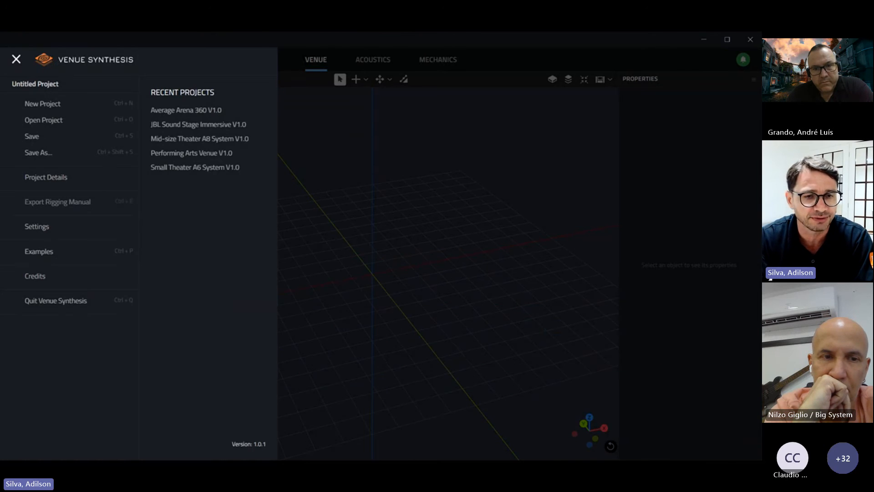
key(Right)
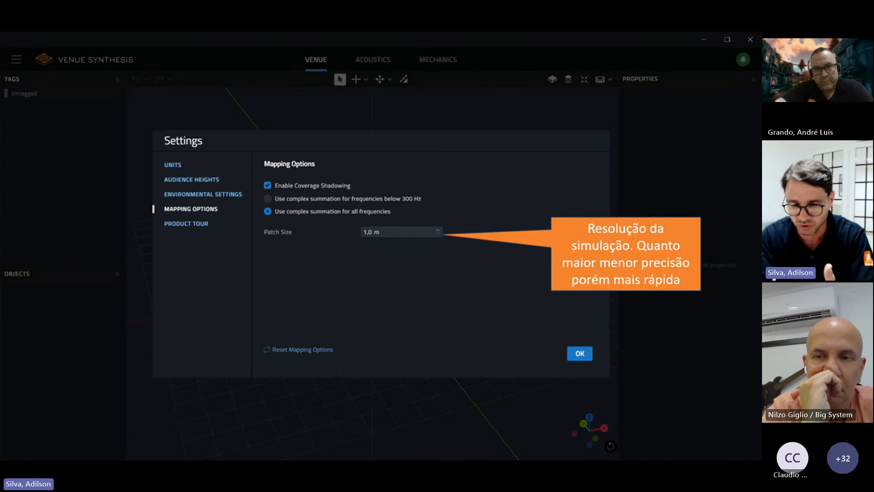
key(Right)
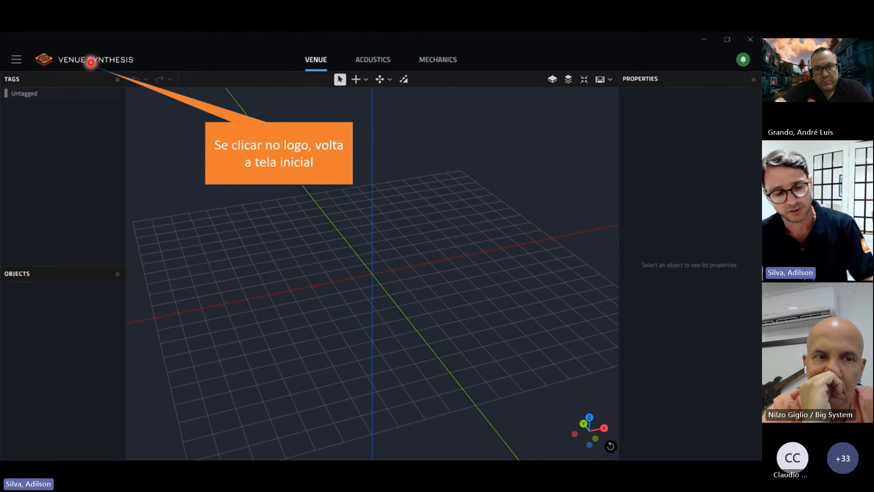
Switch to Venue Synthesis, return to its start screen and reopen the recent project Small Church - SRX900 V1.0
key(alt+Tab)
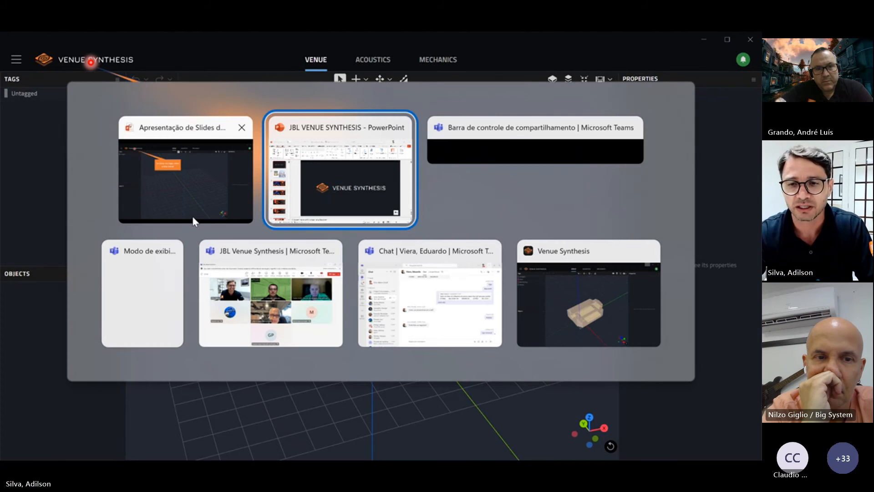
key(alt+Tab)
key(alt+Tab)
key(alt+Tab)
key(alt+Tab)
key(alt+Tab)
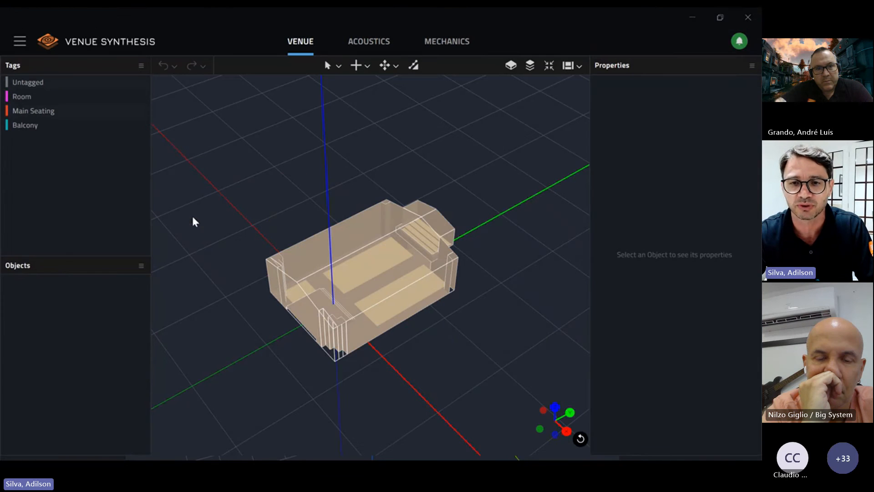
click(113, 41)
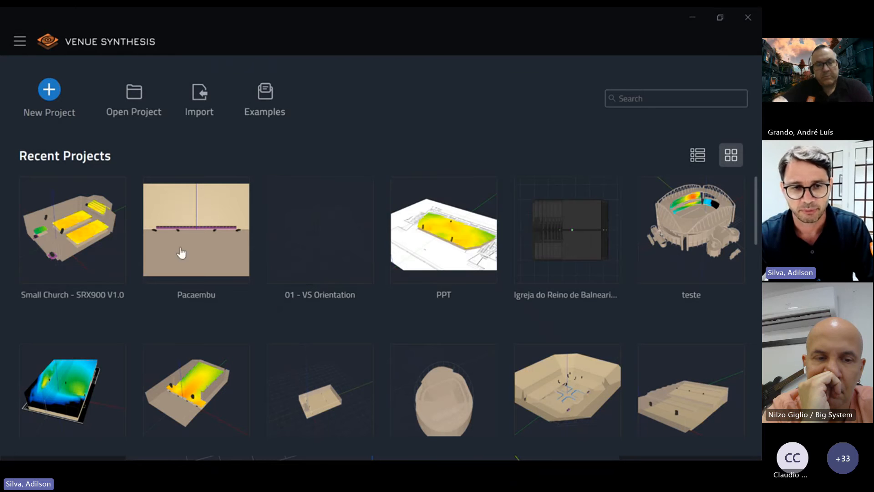
click(103, 238)
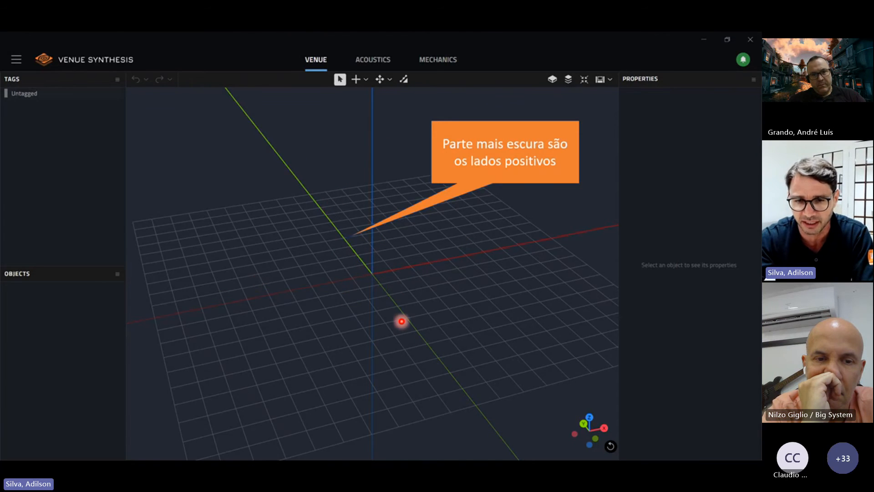
key(Right)
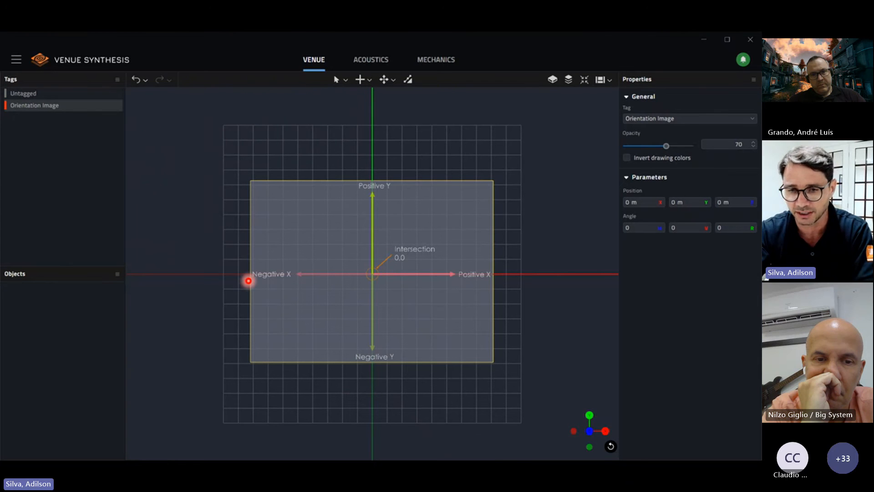
key(Right)
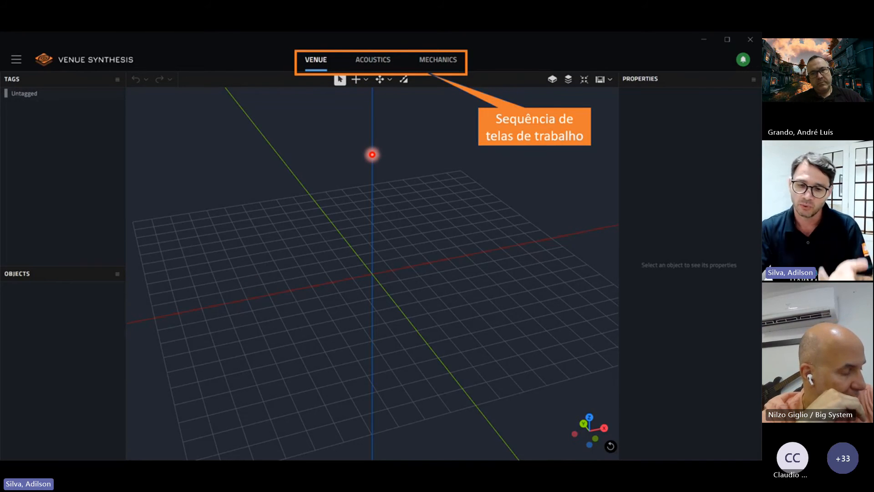
key(Right)
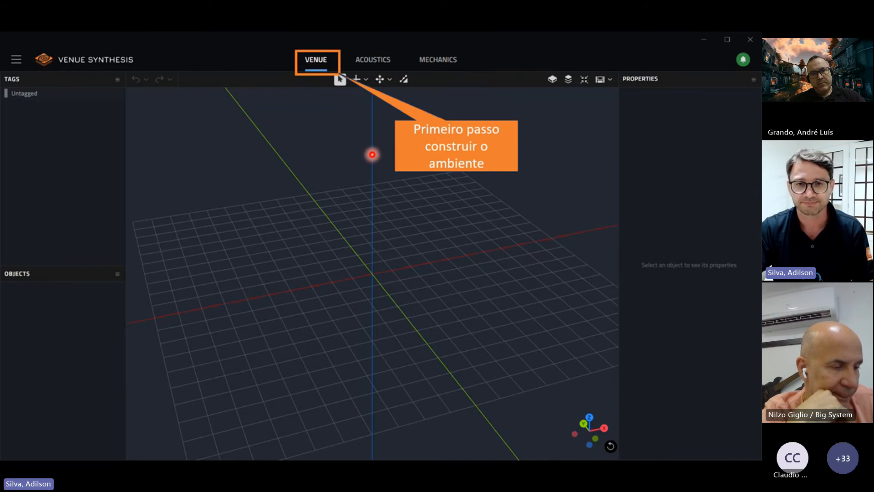
key(Right)
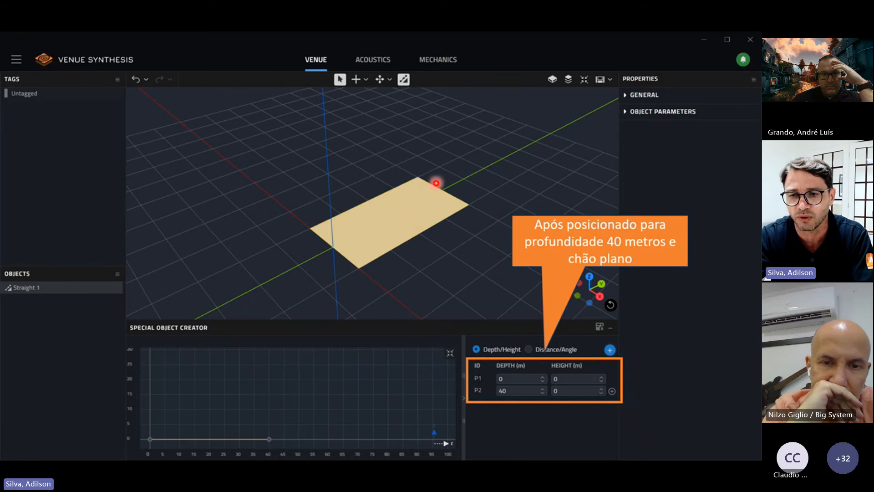
key(Right)
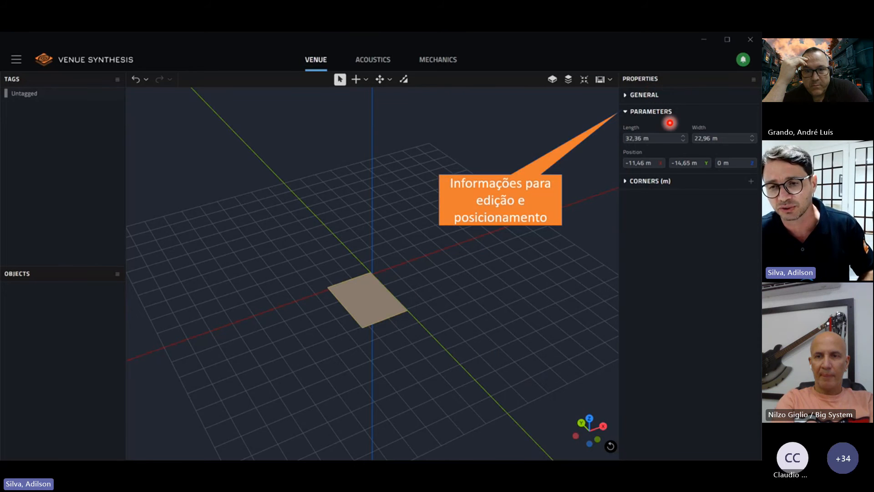
key(Right)
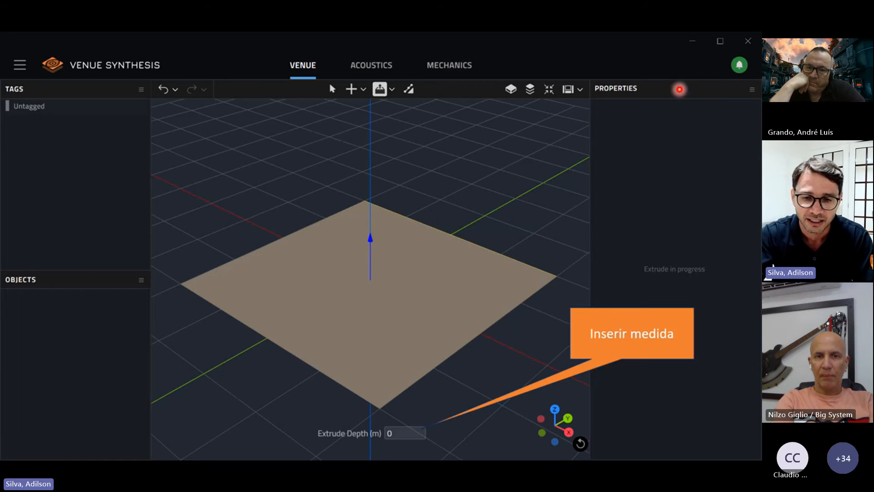
key(Right)
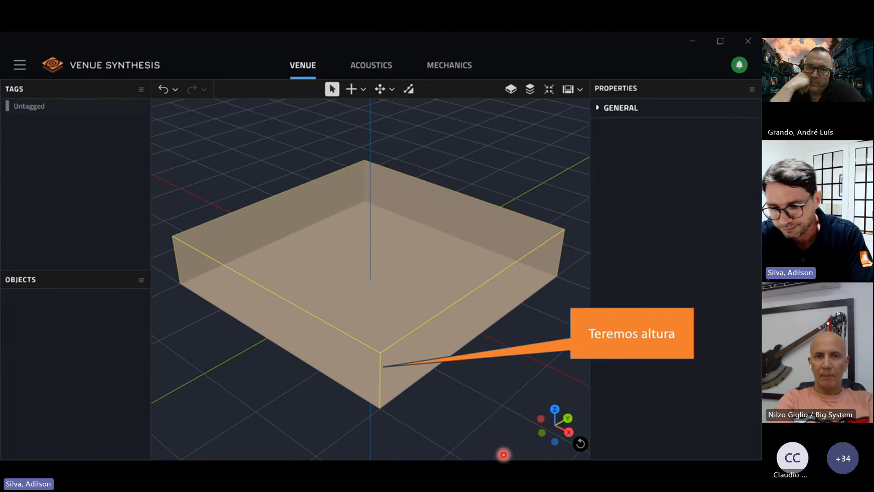
key(Right)
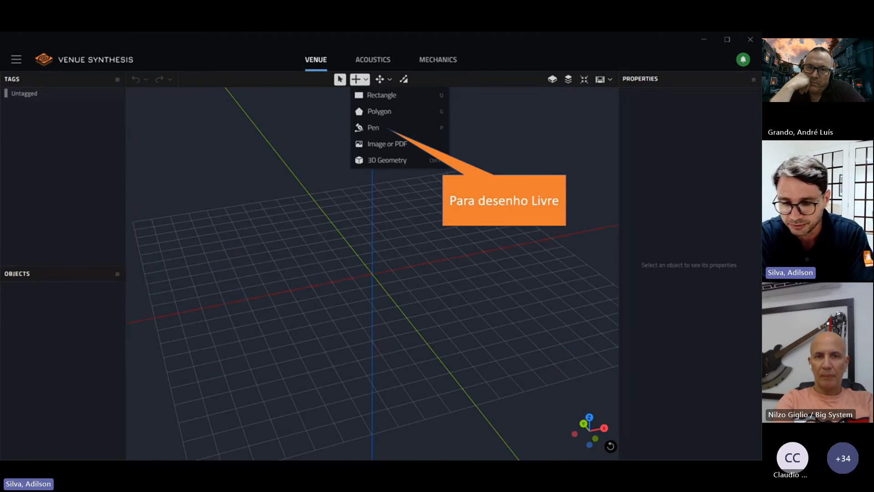
key(Left)
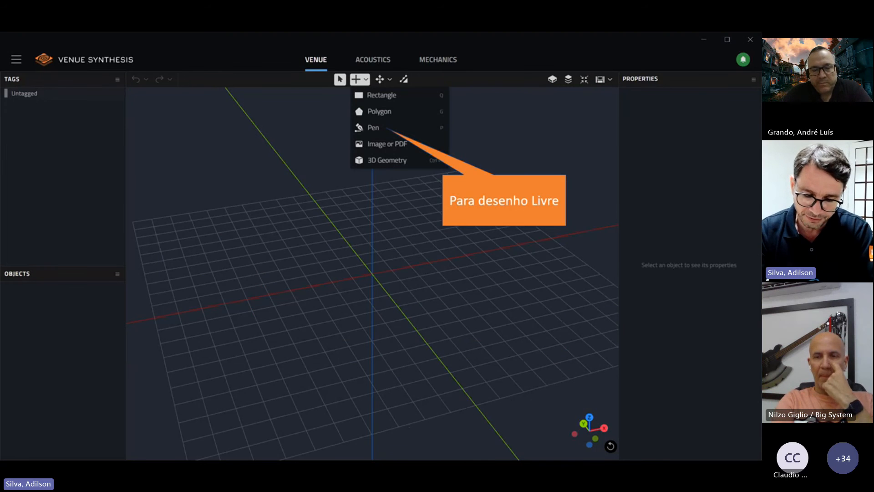
key(Right)
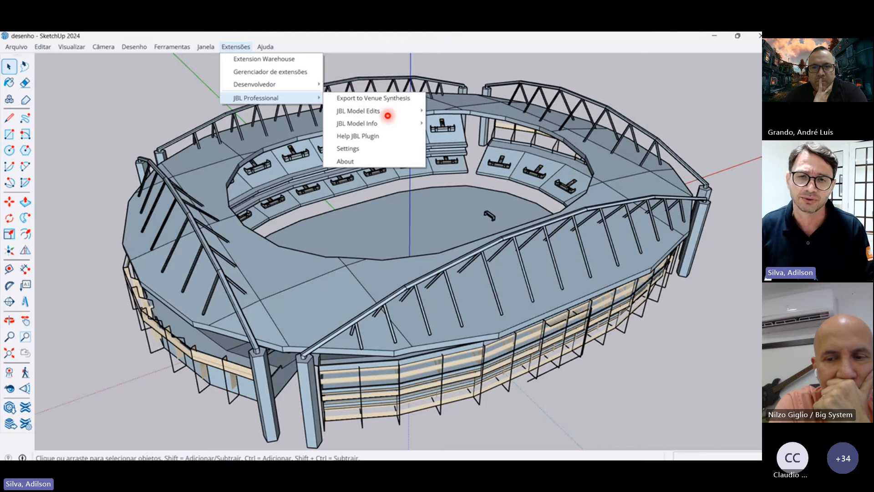
key(Right)
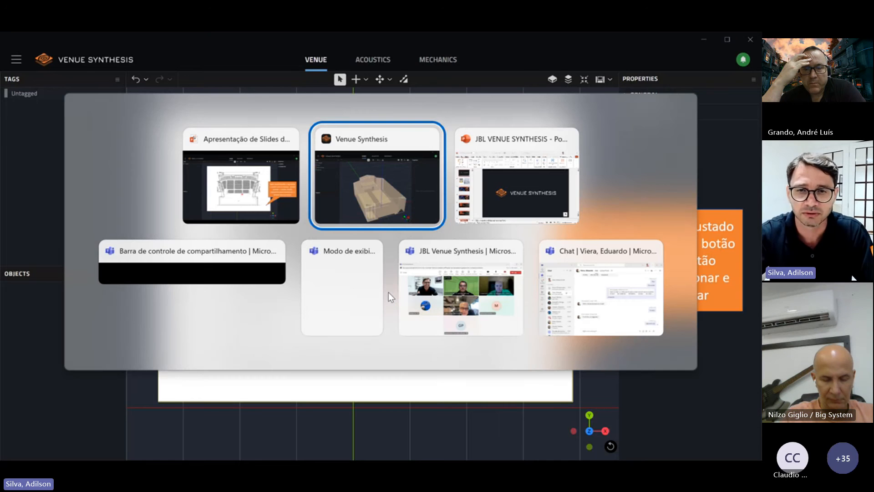
scroll(402, 288, down, 5)
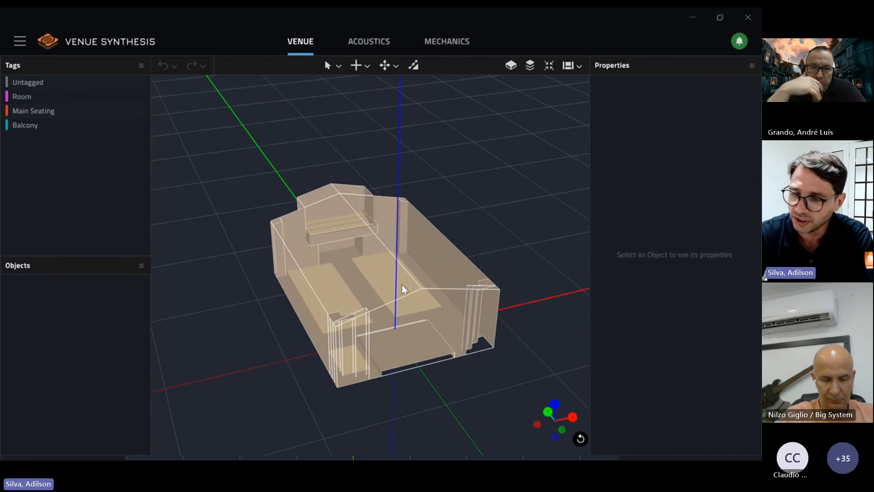
scroll(402, 286, up, 2)
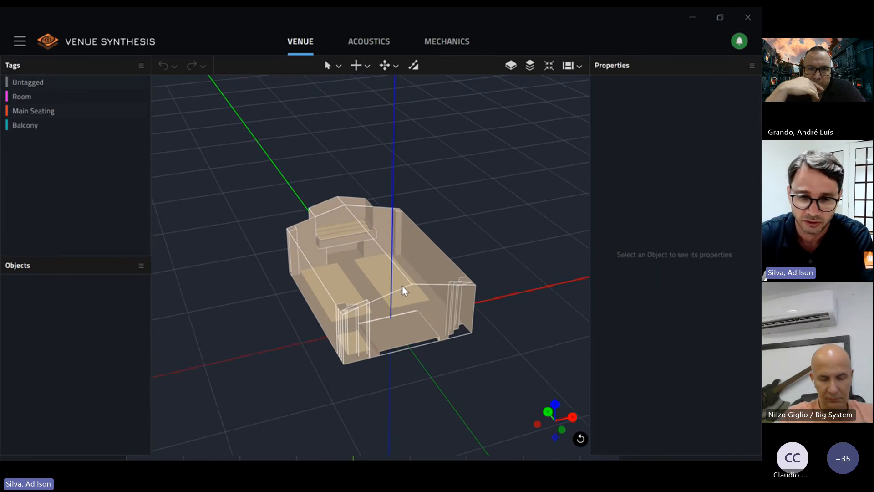
scroll(403, 286, up, 2)
scroll(402, 286, down, 3)
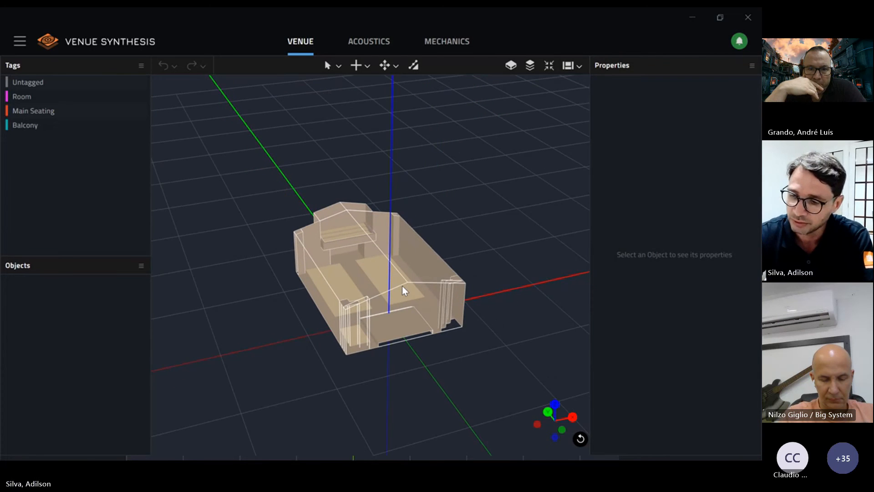
scroll(403, 286, up, 3)
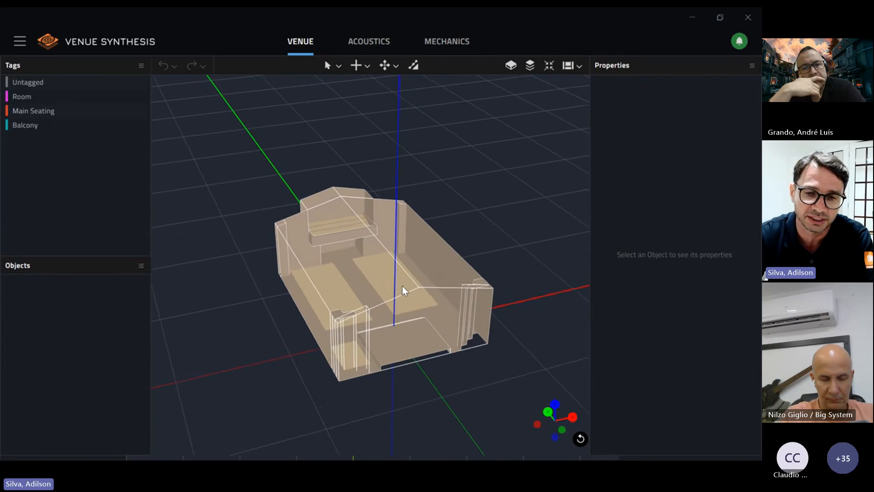
Inspect the small church venue model from several angles and distances
scroll(402, 286, down, 3)
scroll(403, 285, up, 3)
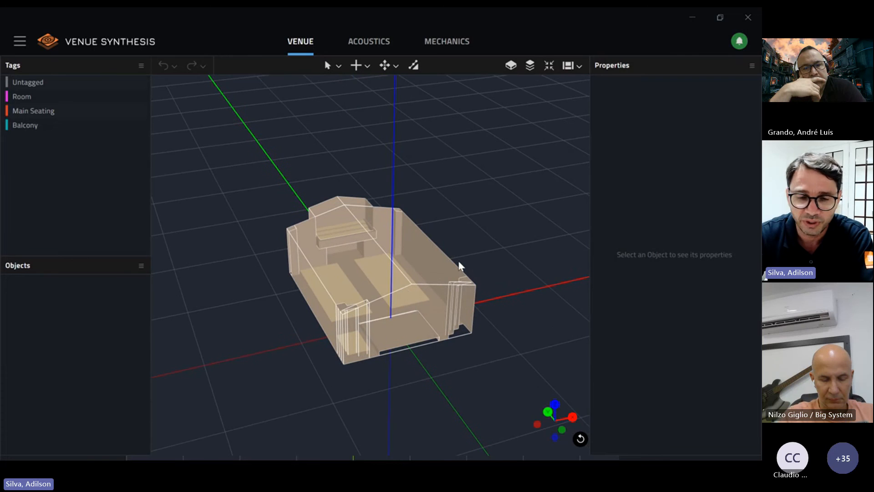
drag(458, 265, 428, 285)
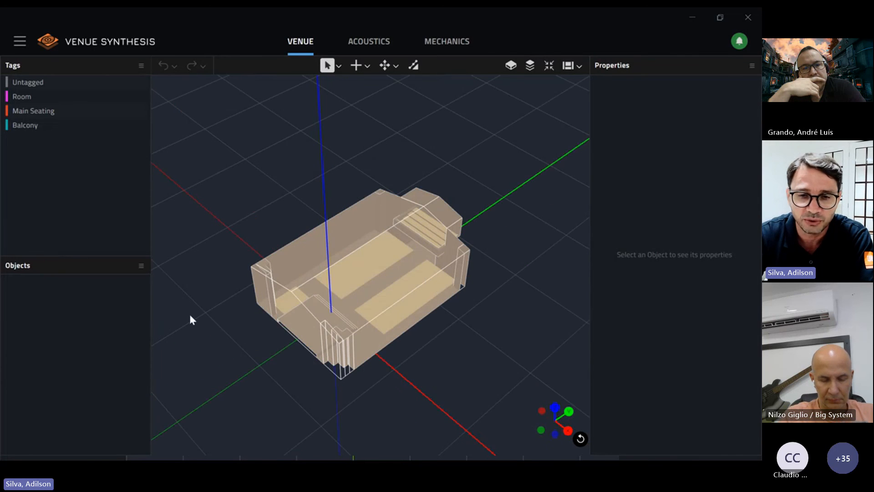
middle_drag(329, 296, 352, 286)
drag(353, 289, 415, 301)
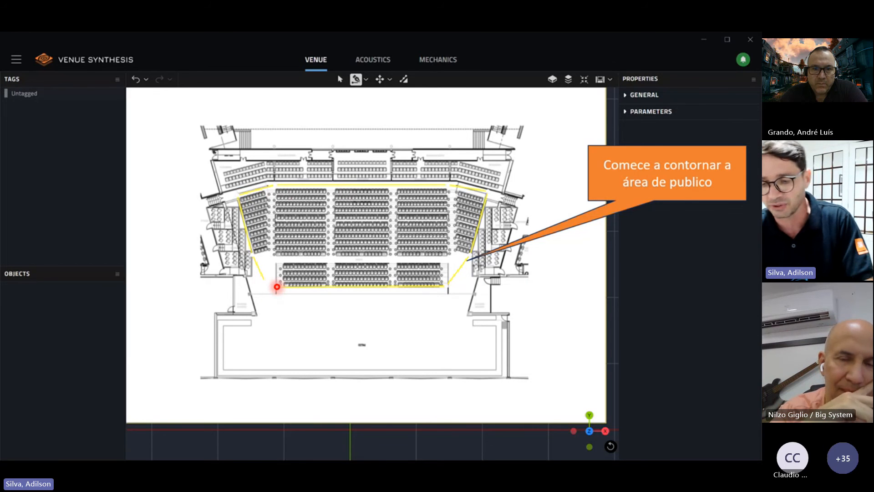
Advance the slides from outlining the audience area through making it translucent and displaying the listening plane
key(Right)
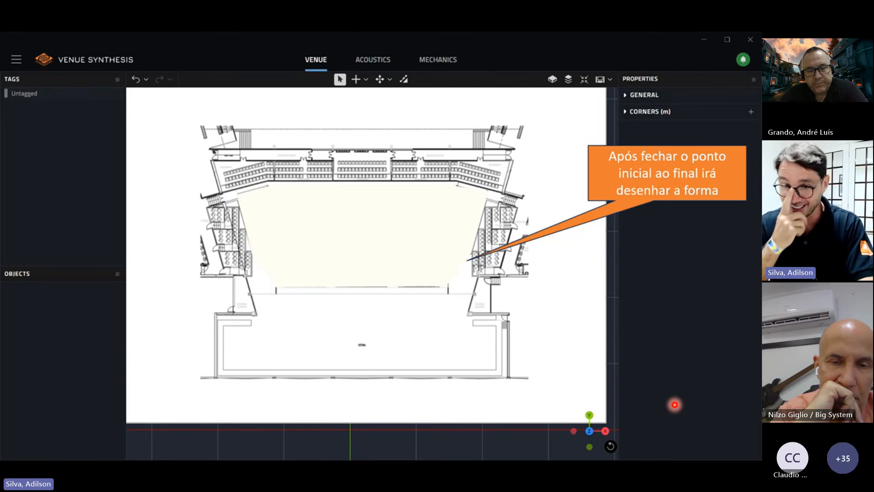
key(Right)
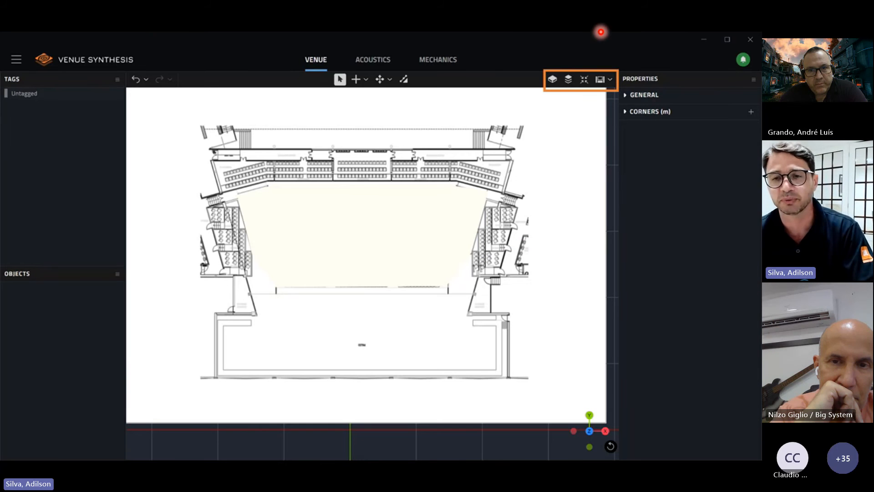
key(Right)
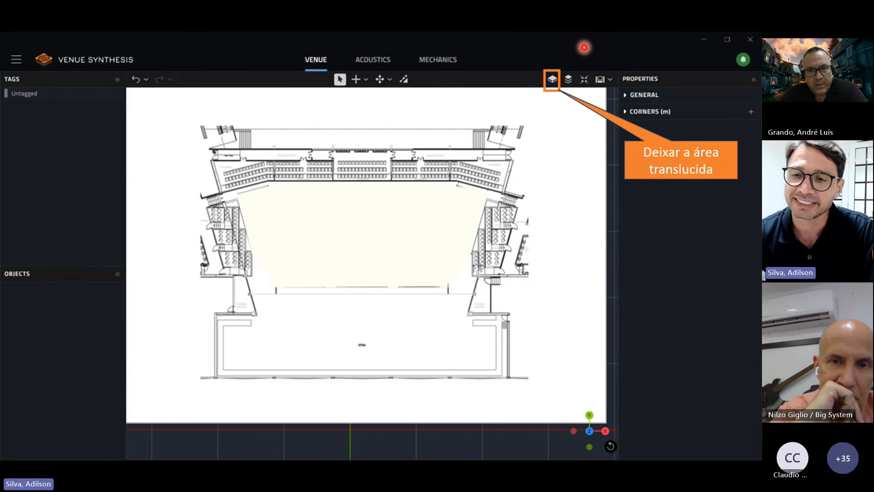
key(Right)
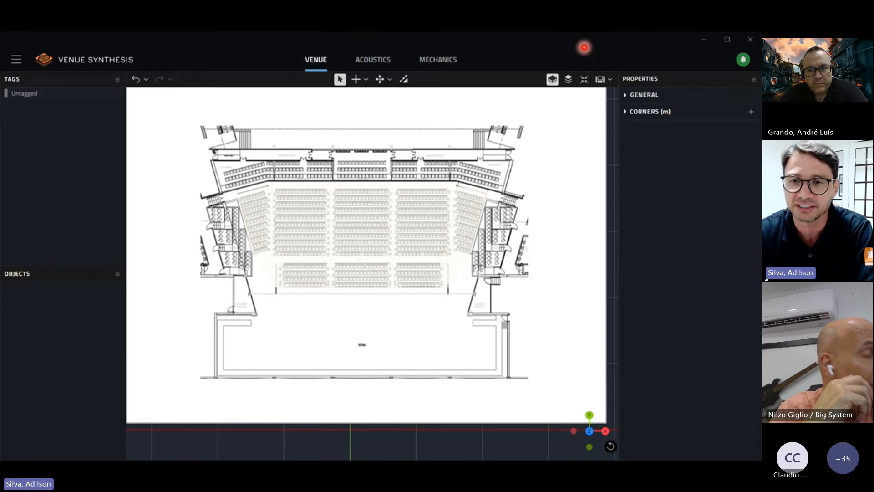
key(Right)
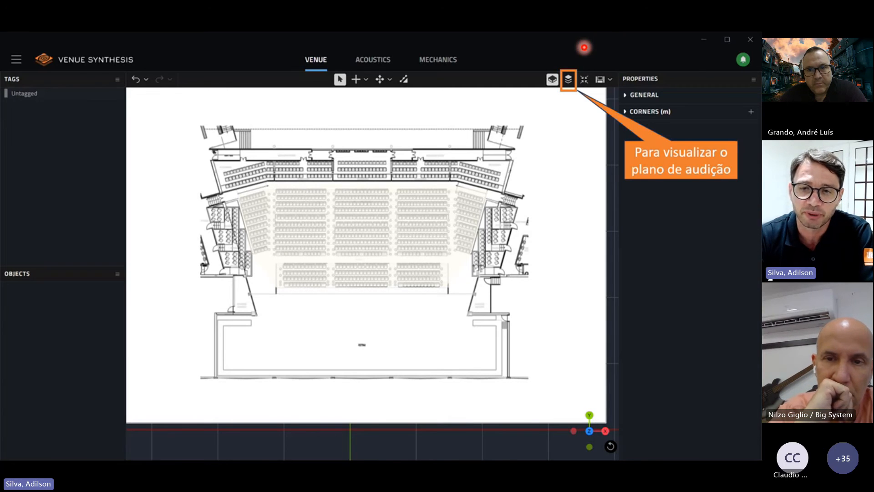
key(Right)
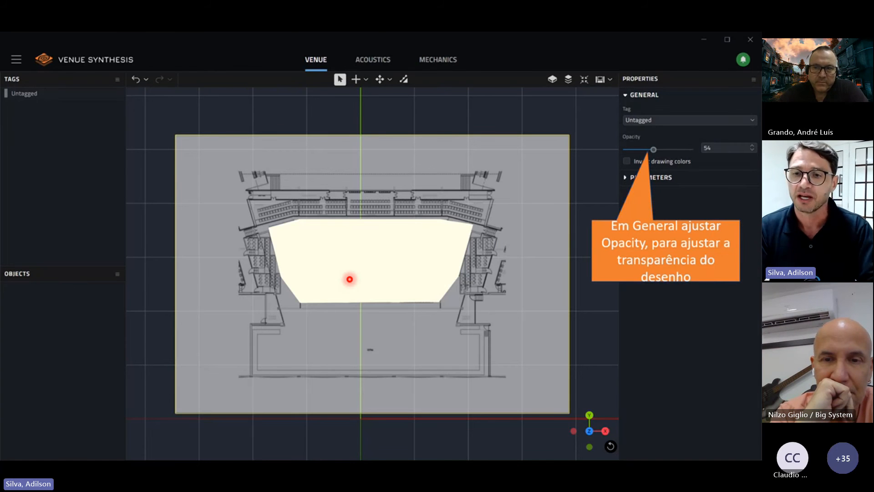
Advance the slides from drawing opacity through plane type and listening type to the introduction of the Acoustics stage
key(Right)
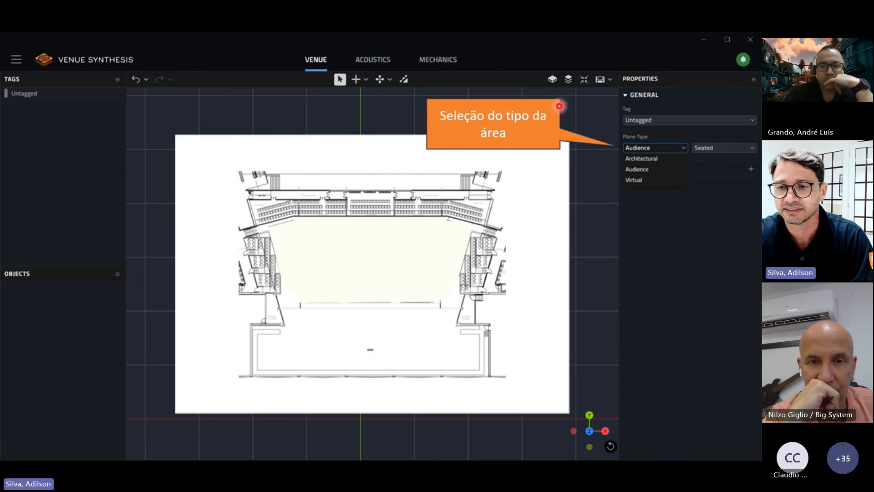
key(Right)
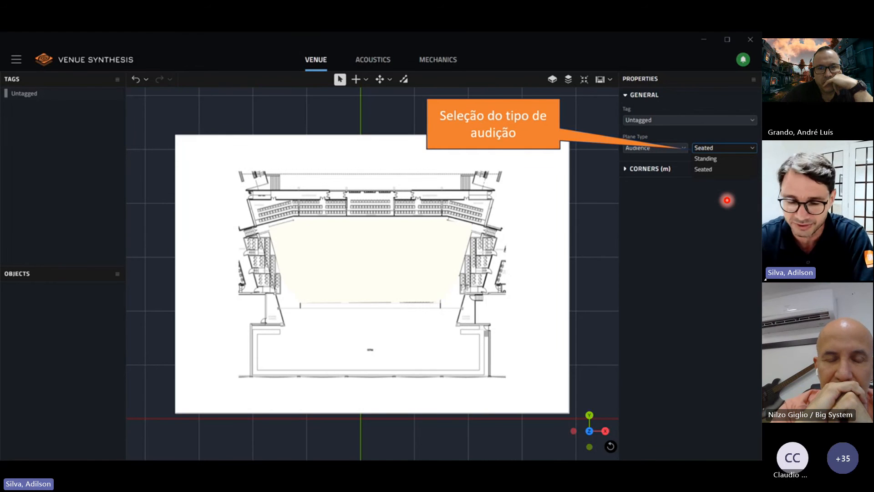
key(Right)
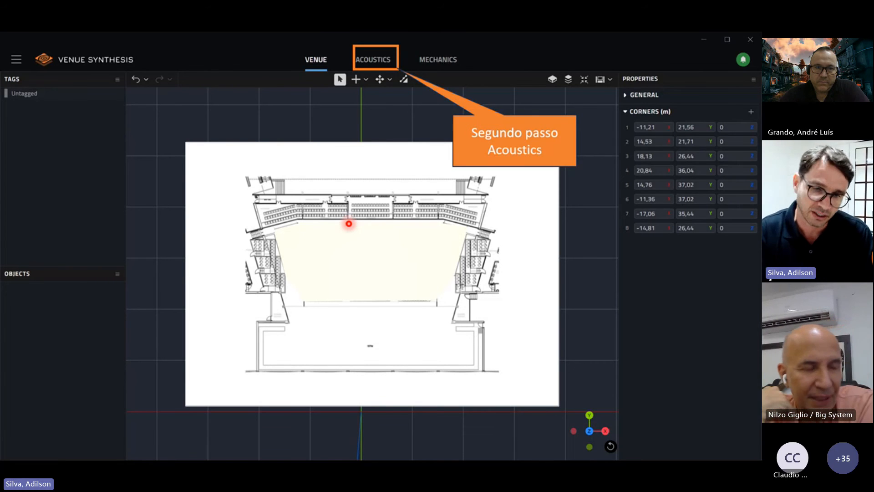
Continue the slides through the Acoustics workspace and product library to the array Spacing tool
key(Right)
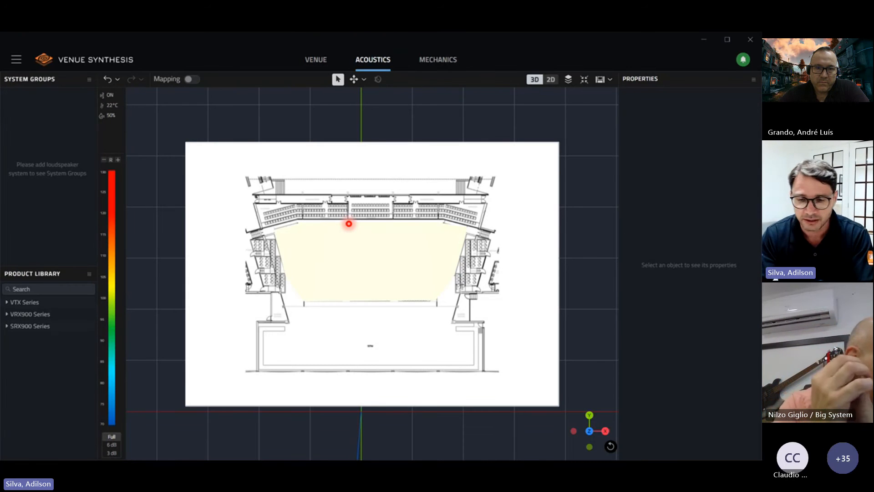
key(Right)
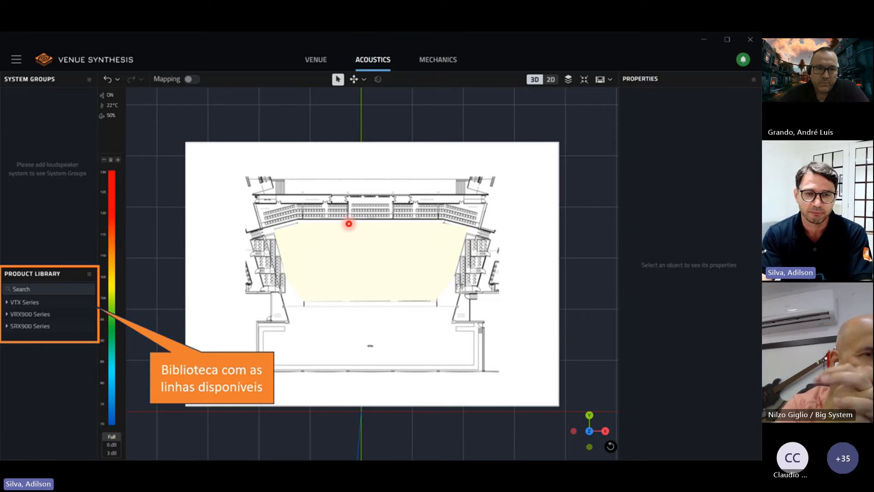
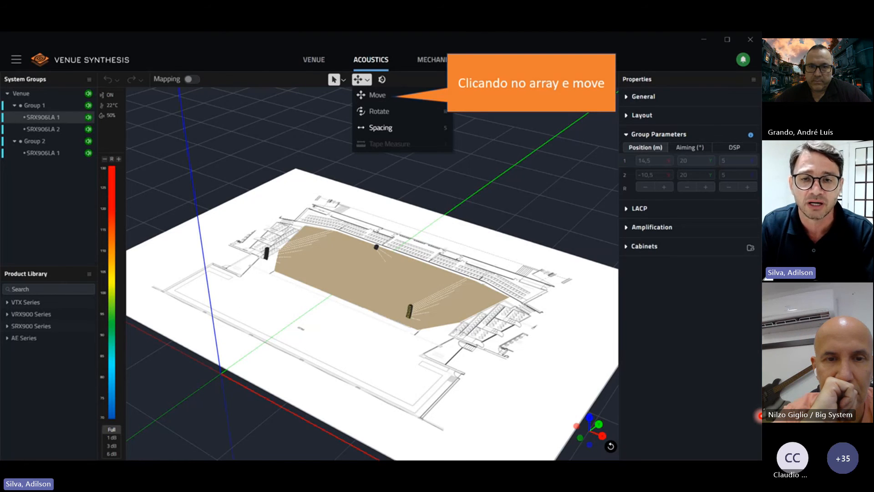
key(Right)
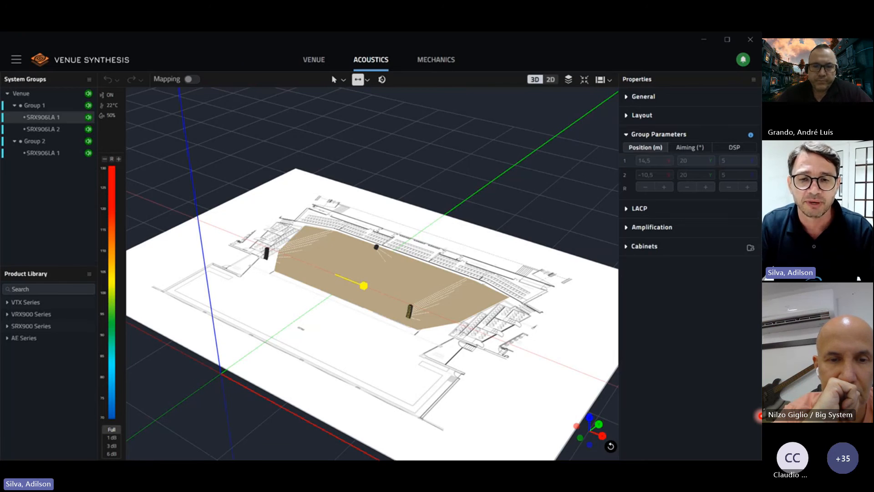
Switch to Venue Synthesis, show the church project's Acoustics workspace and hide both the left and right panes
key(alt+Tab)
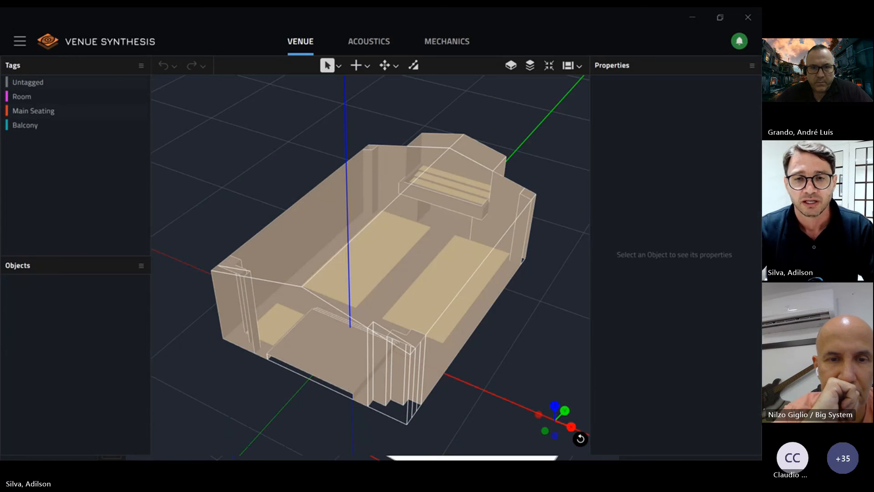
click(369, 42)
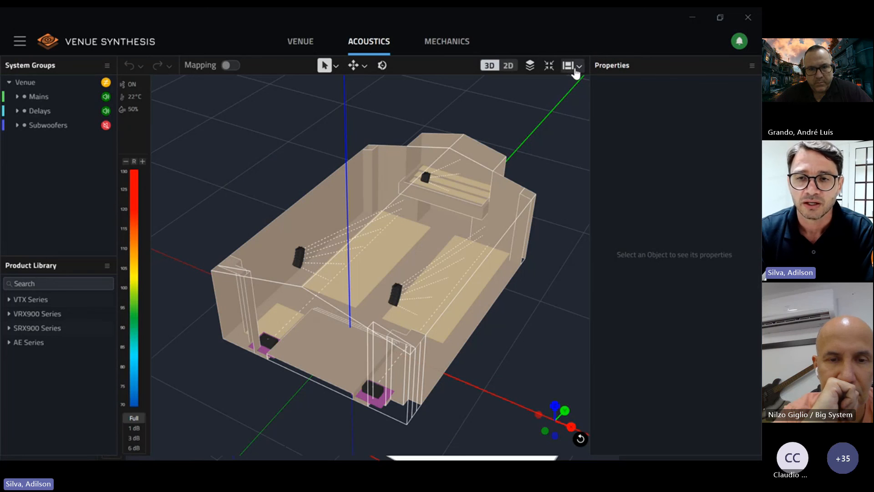
click(577, 69)
click(553, 88)
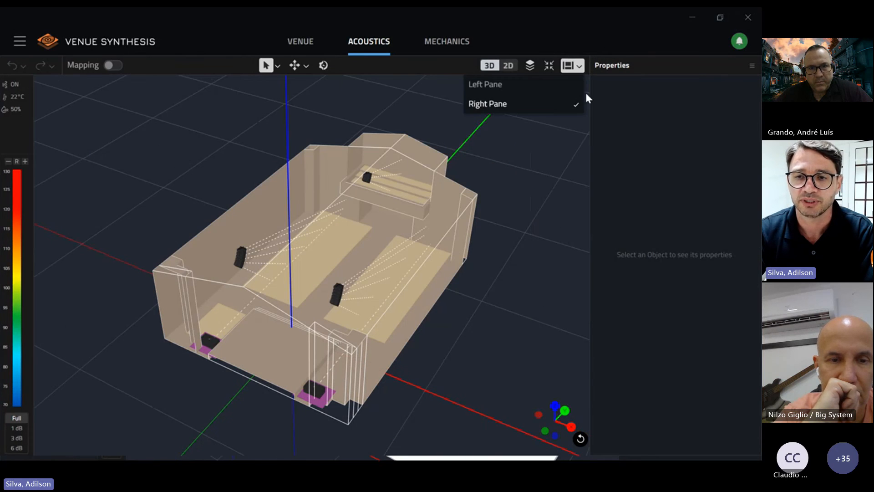
click(558, 106)
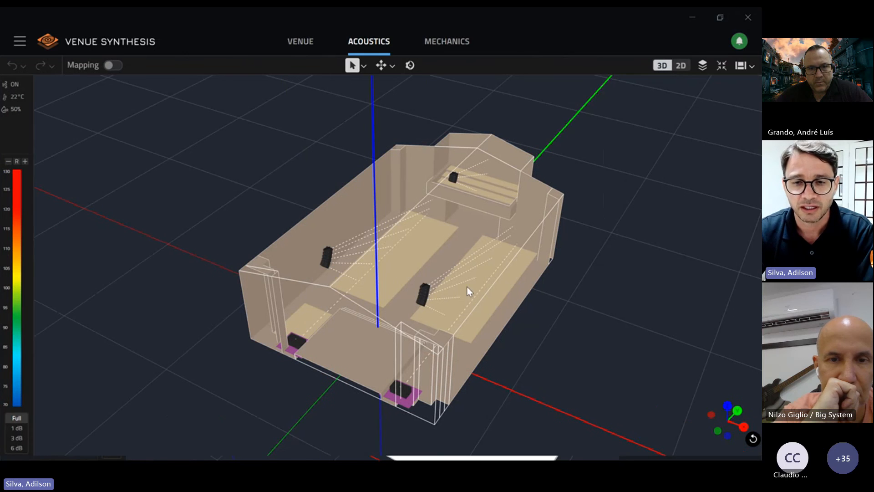
Bring the church's two main arrays slightly closer together with the Spacing tool
click(424, 295)
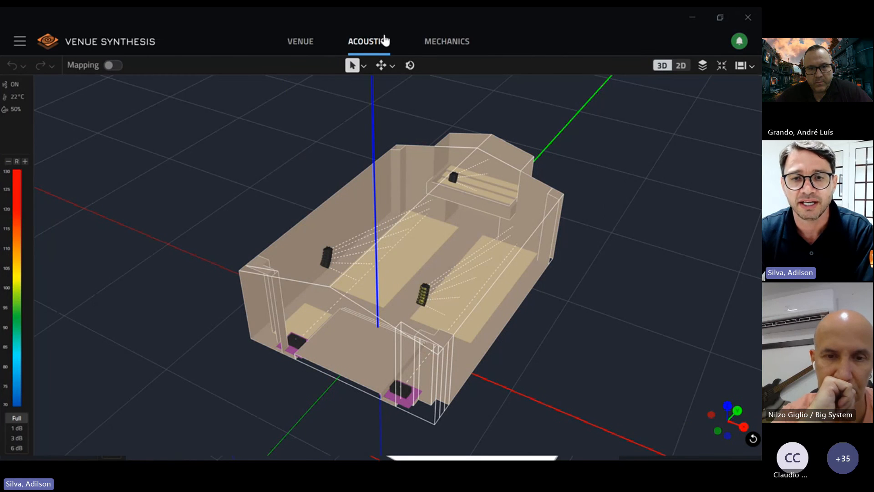
click(393, 67)
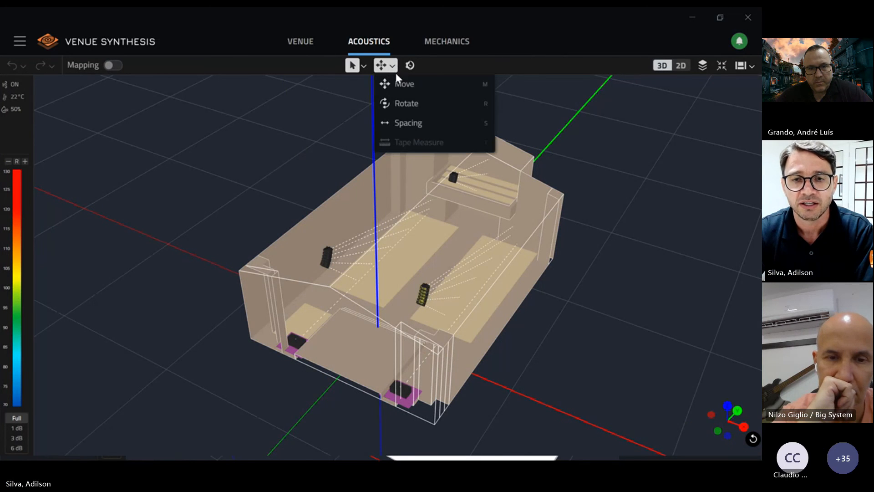
click(407, 122)
mouse_move(408, 278)
mouse_down()
mouse_move(404, 288)
mouse_move(390, 279)
mouse_move(431, 295)
mouse_move(405, 289)
mouse_up()
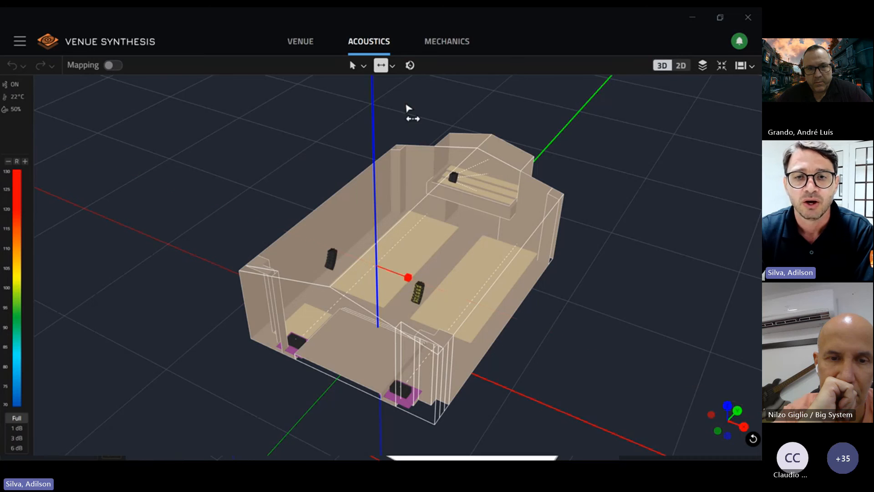
Rotate the two main arrays so they tilt upward and splay outward
click(392, 67)
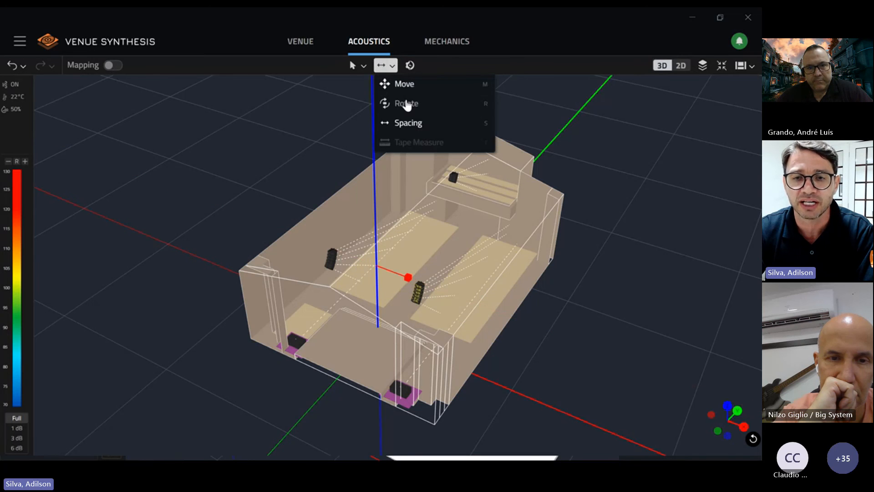
click(412, 108)
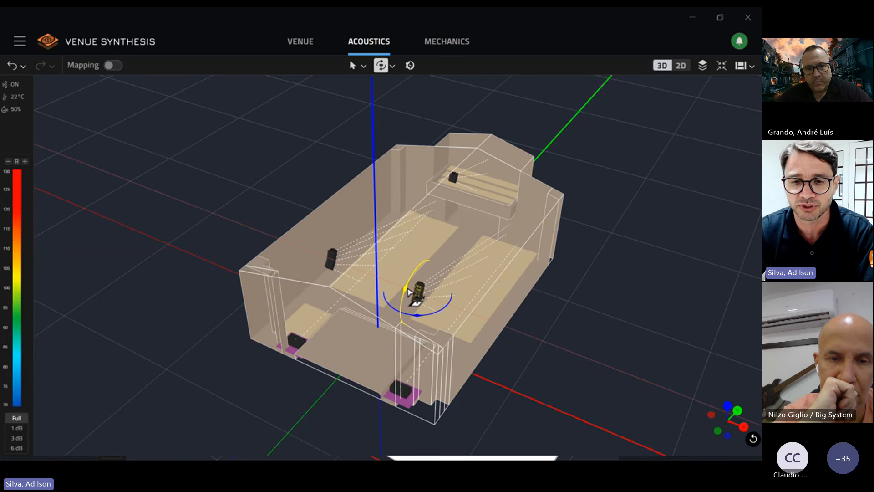
drag(407, 289, 413, 319)
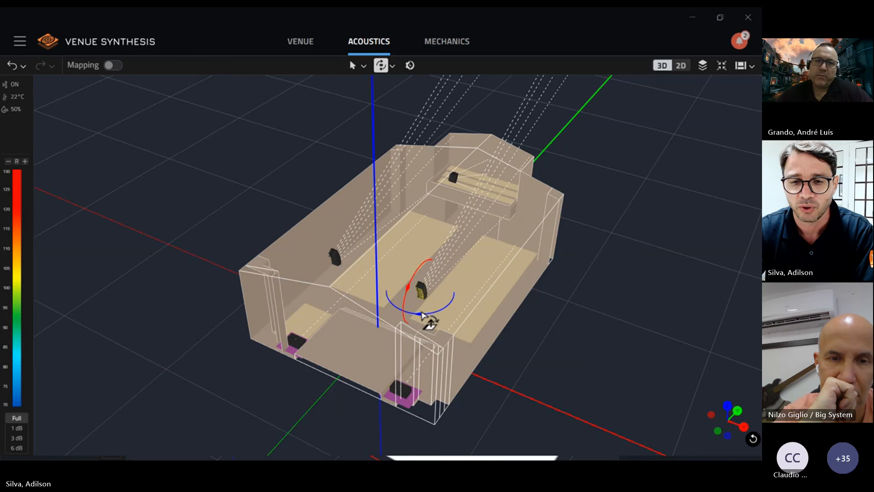
mouse_move(420, 313)
mouse_down()
mouse_move(439, 313)
mouse_move(407, 314)
mouse_up()
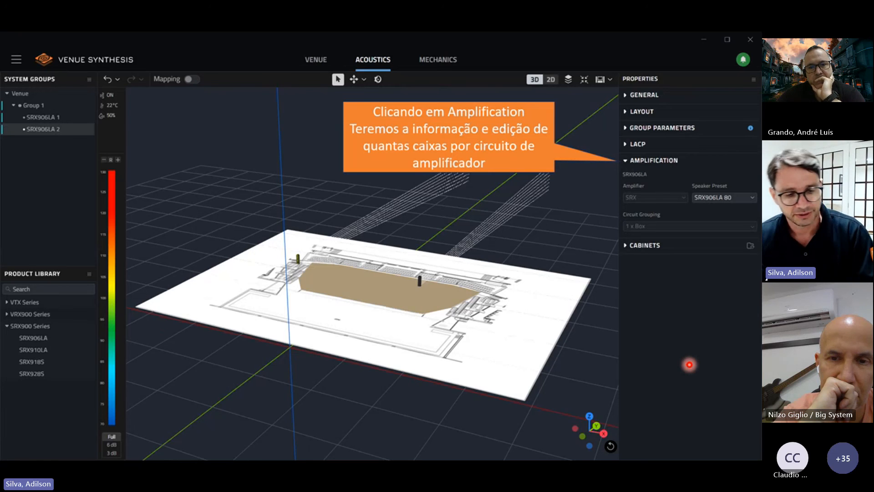
Switch back to Venue Synthesis, open the recent project Pacaembu and show its Acoustics workspace
key(alt+Tab)
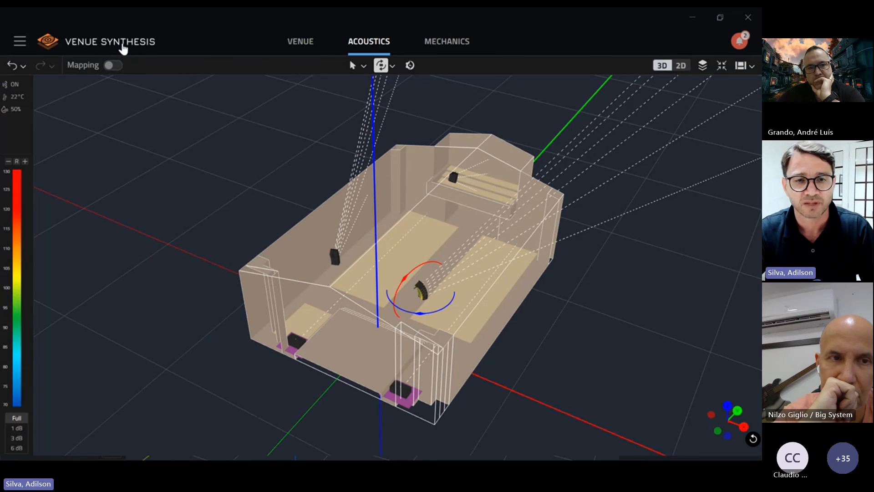
click(122, 43)
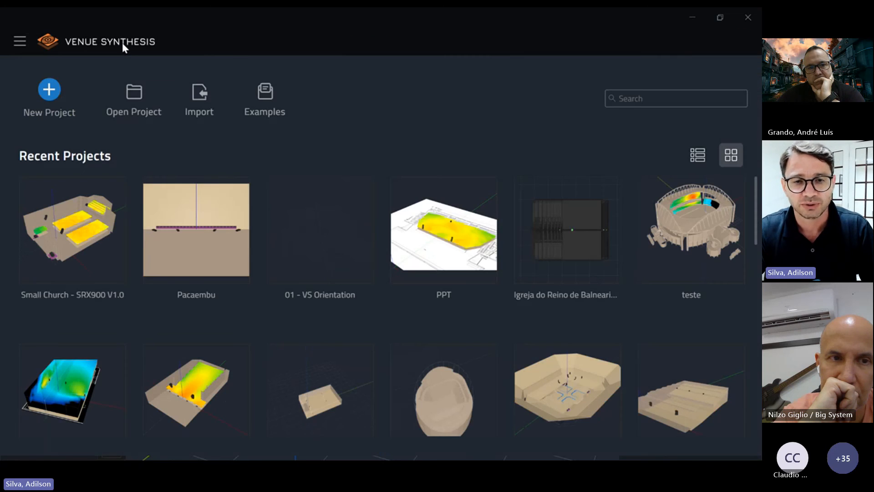
click(225, 237)
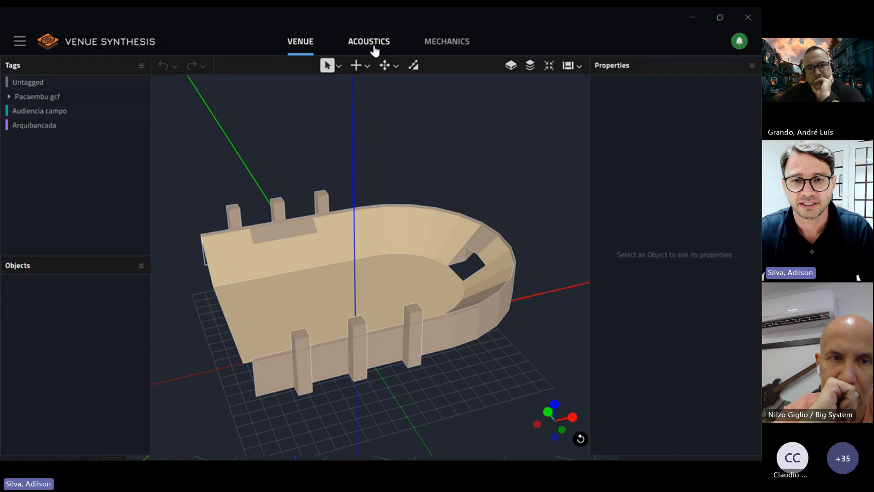
click(368, 42)
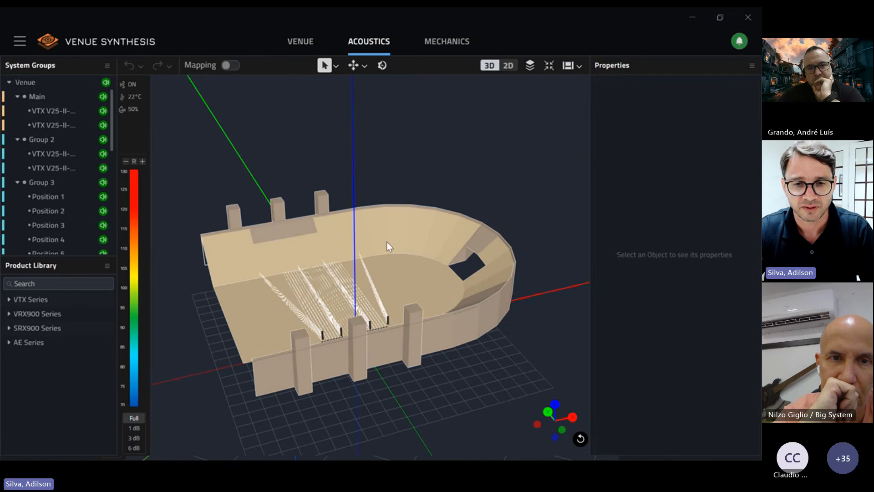
Set the amplification speaker preset of the Group 2 VTX V25-II array to VTX V25-II-80
click(388, 318)
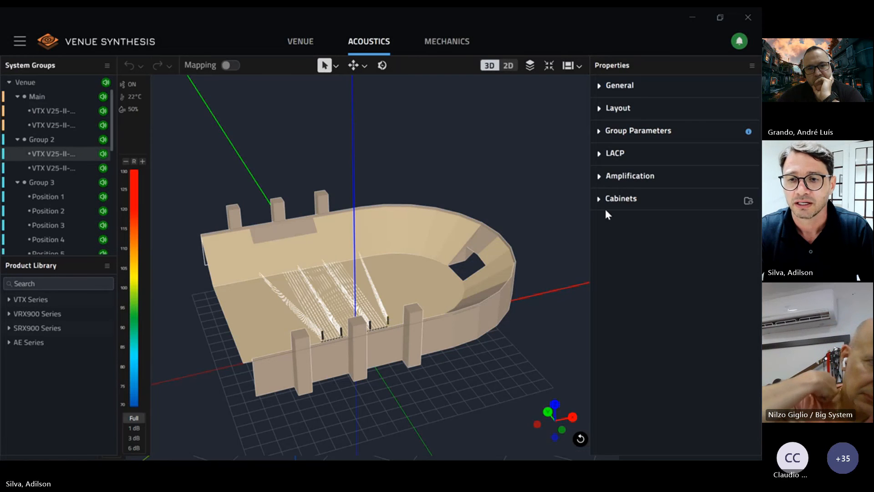
click(599, 178)
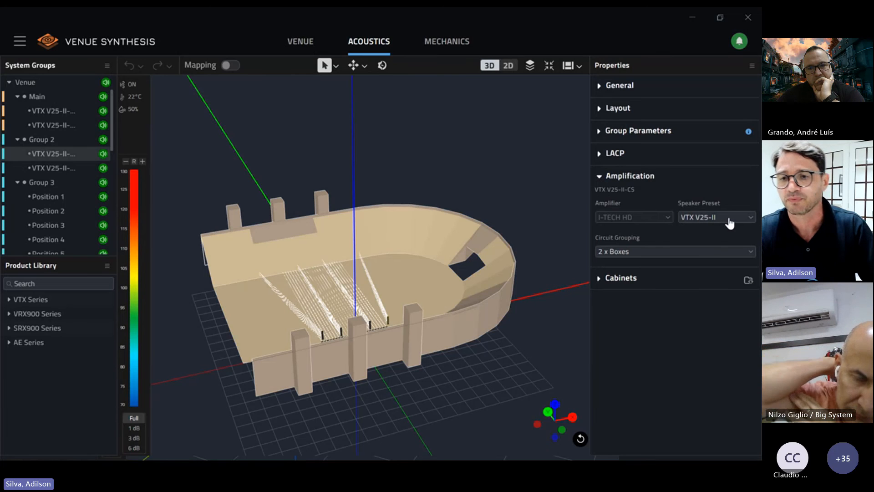
click(746, 219)
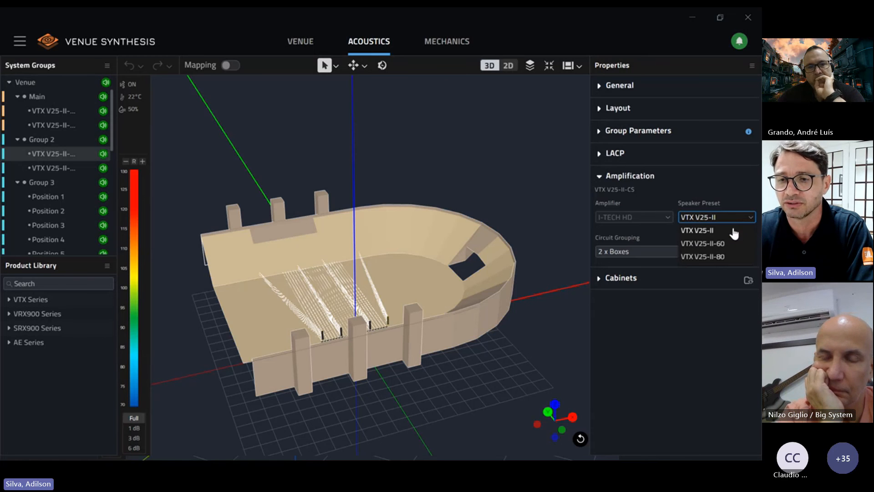
click(711, 256)
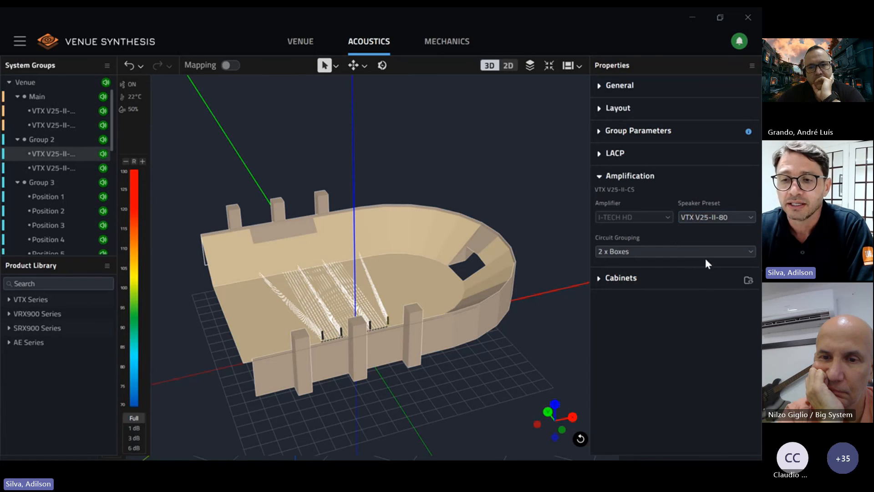
Set the Group 2 array's speaker preset to VTX V25-II and show its circuit grouping options
click(746, 218)
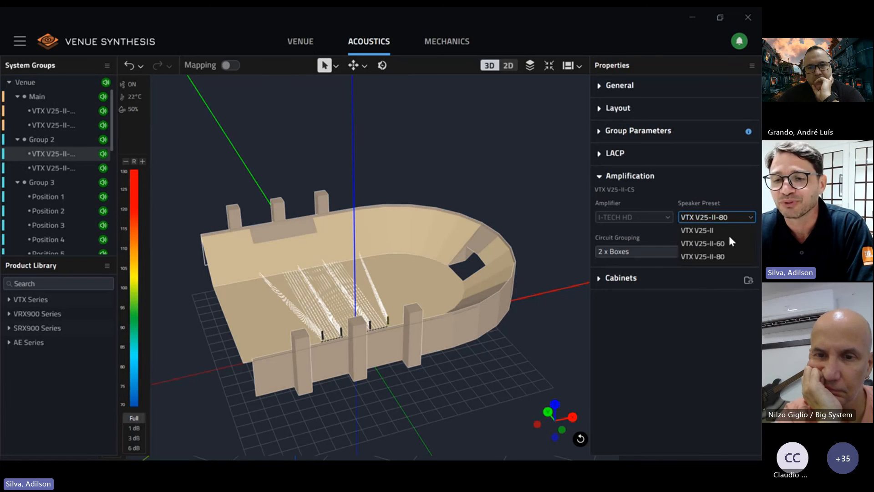
click(699, 230)
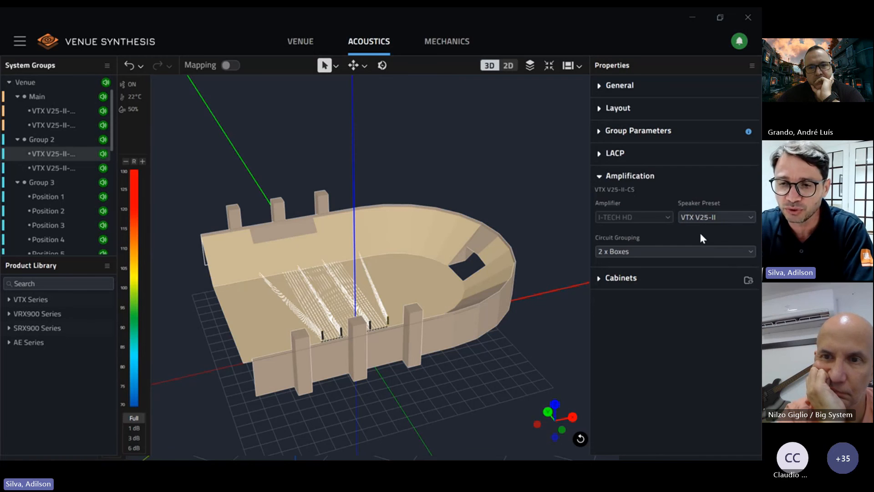
click(750, 253)
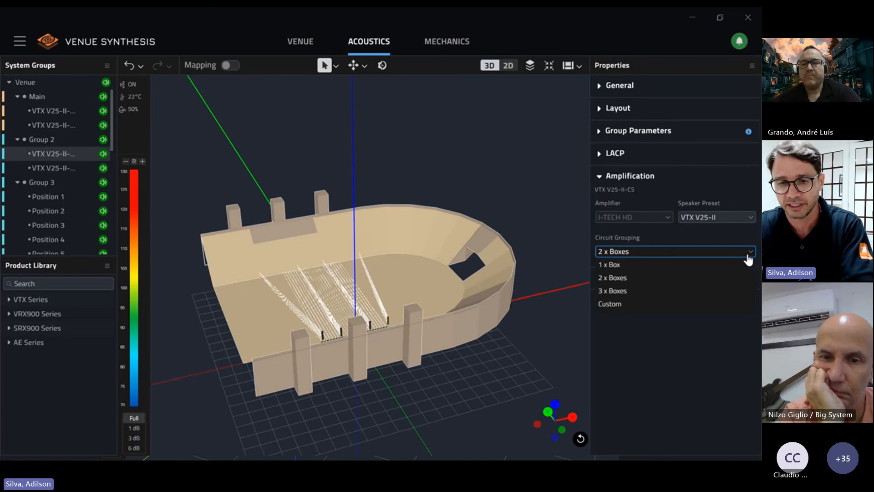
click(749, 258)
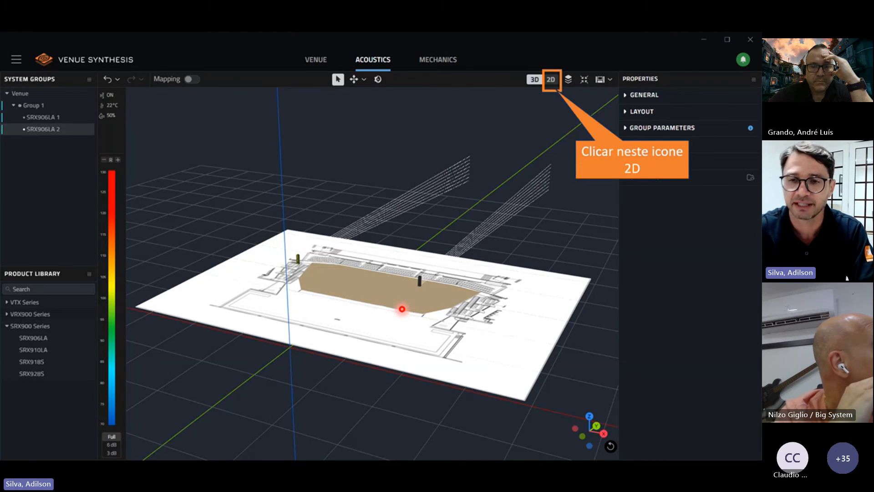
key(Right)
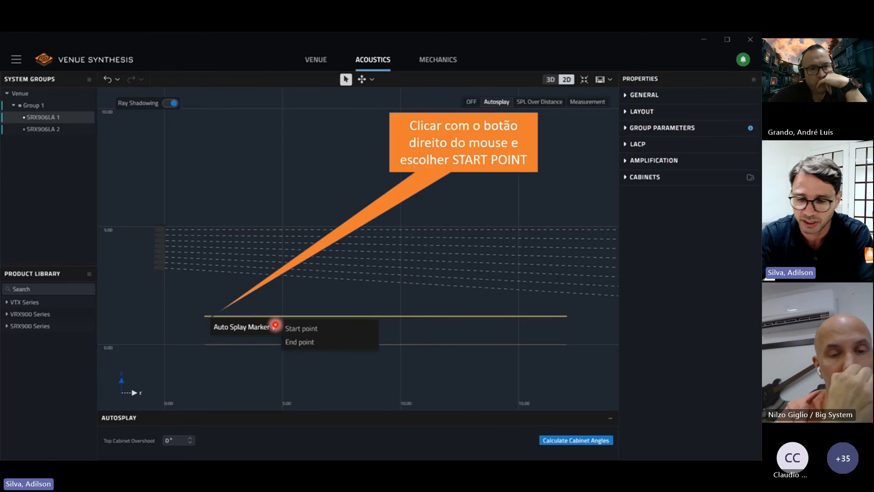
key(Right)
key(Right)
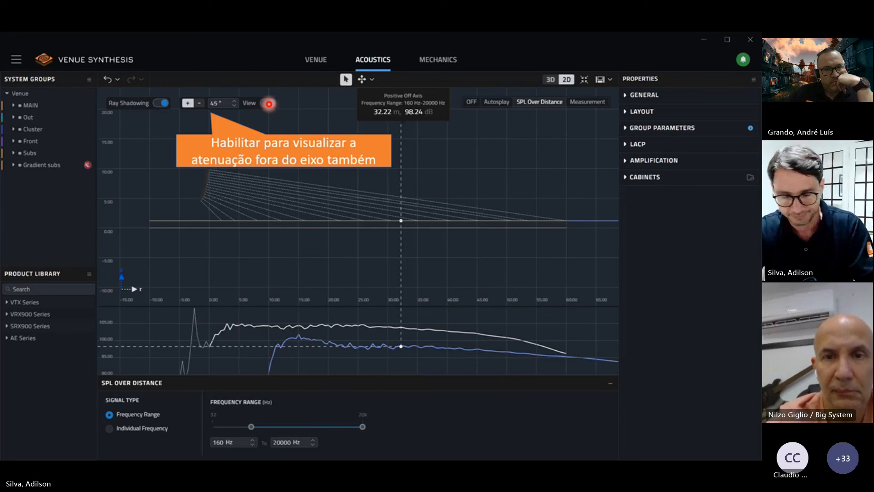
key(Right)
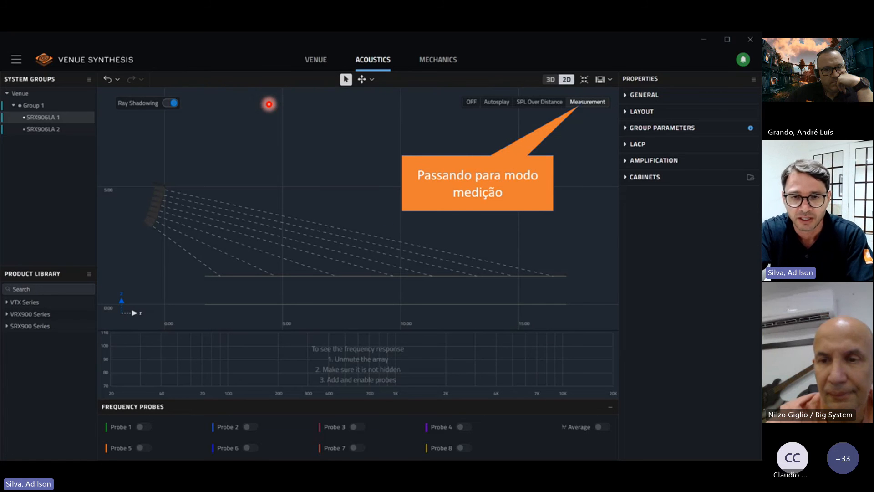
key(Right)
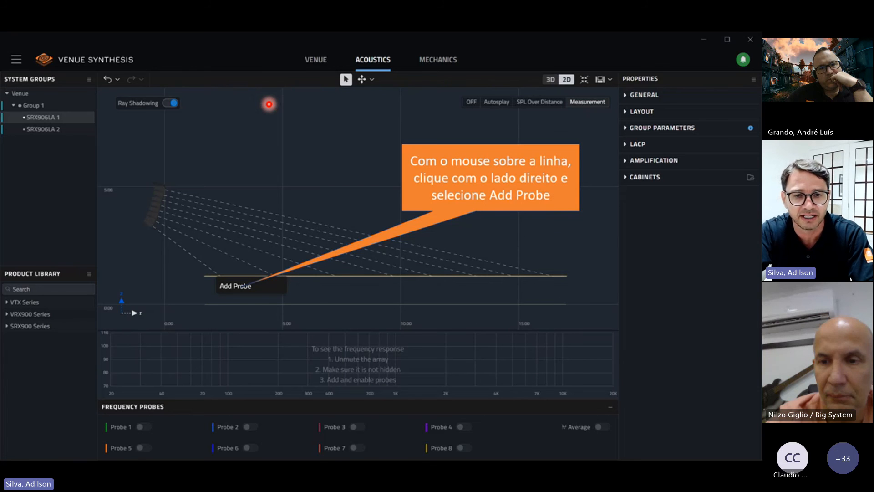
key(Right)
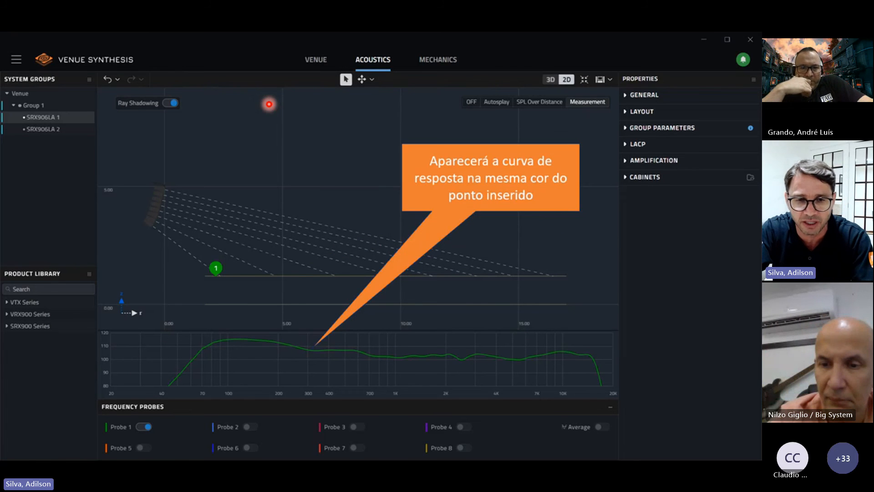
key(Right)
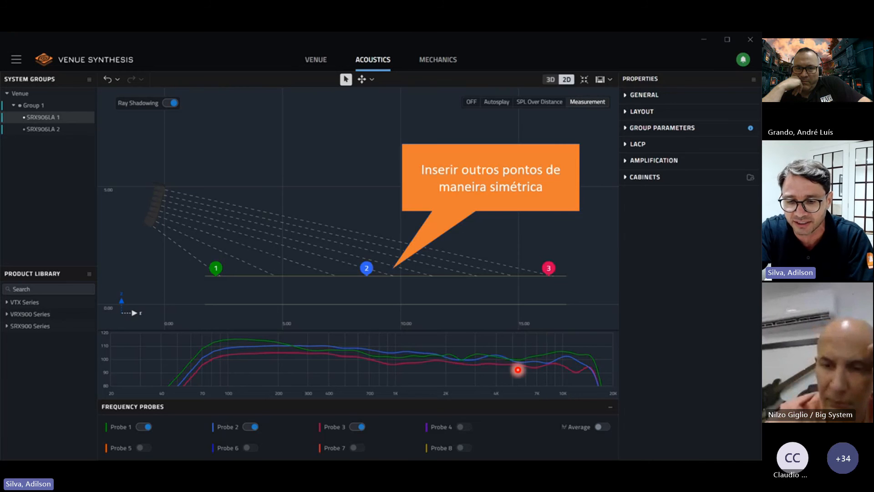
key(Right)
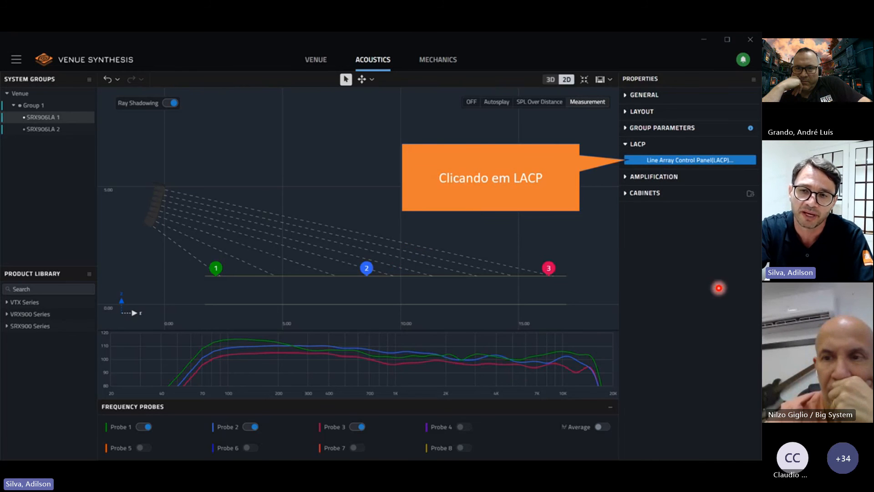
key(Right)
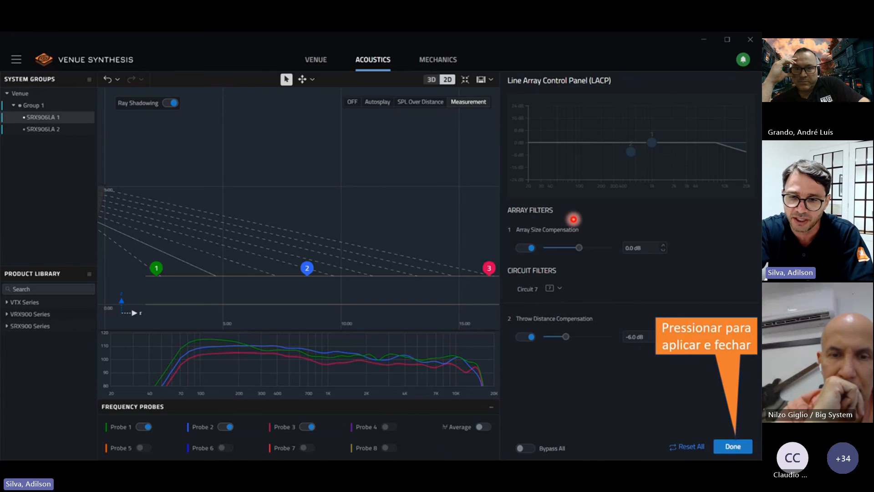
key(Right)
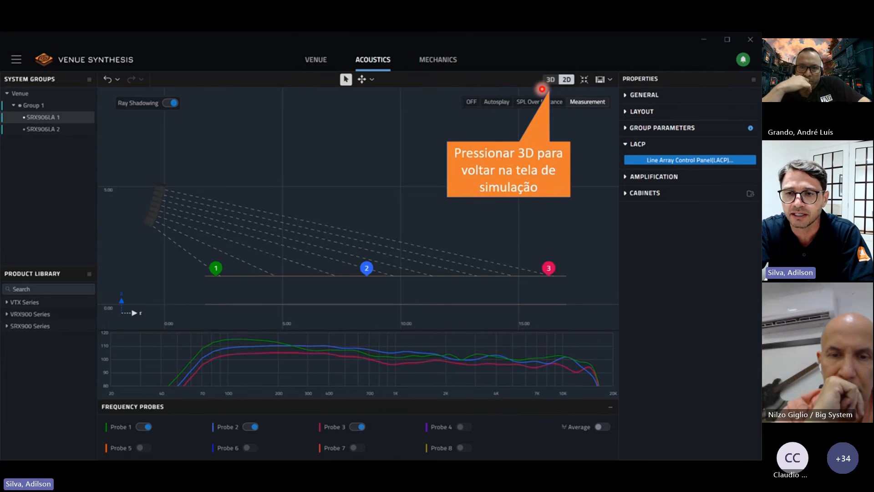
key(Right)
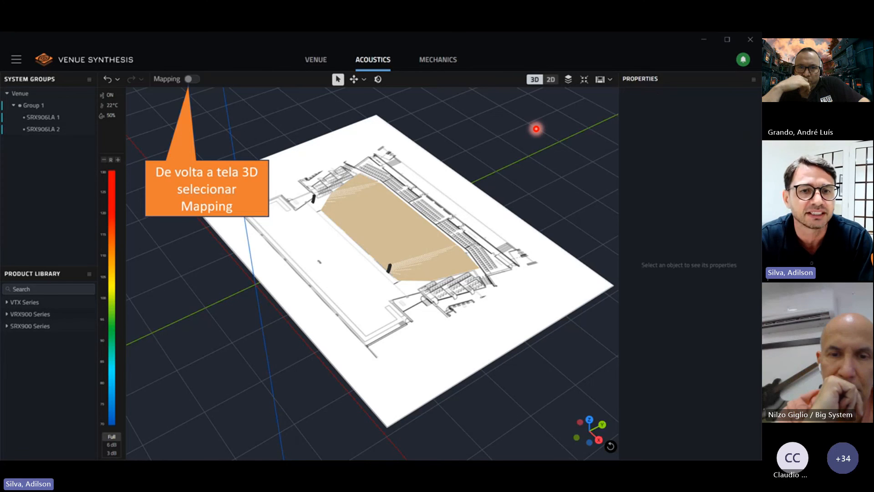
key(Right)
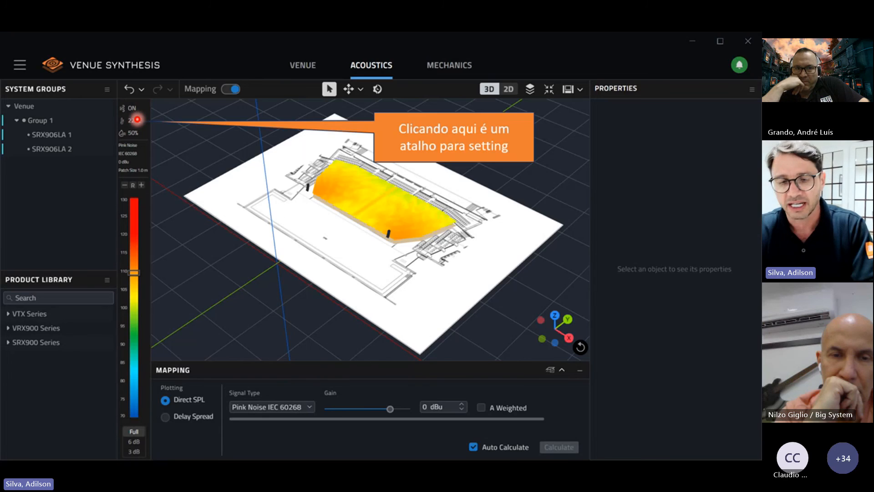
click(137, 119)
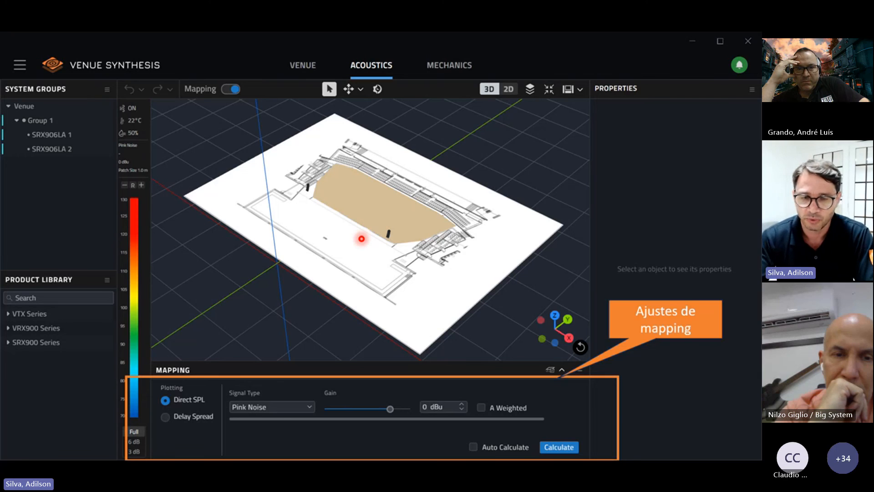
key(Right)
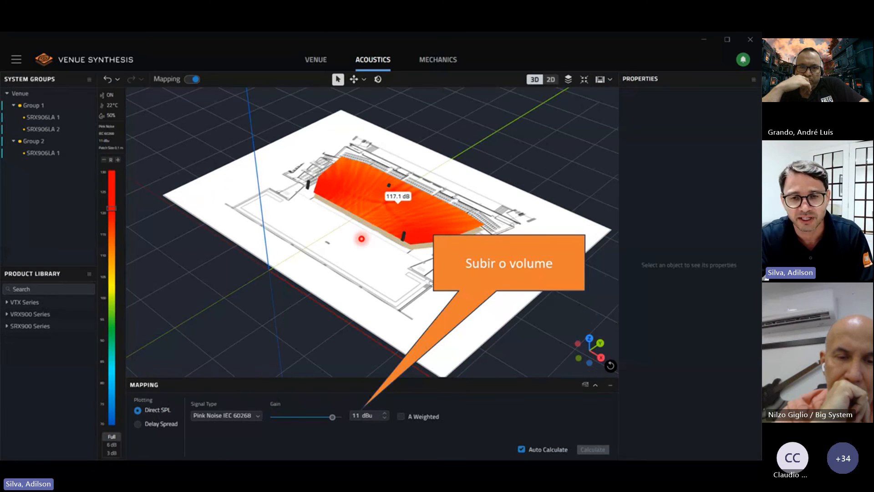
Switch from the slides to Venue Synthesis and turn on SPL mapping for the stadium
mouse_move(684, 482)
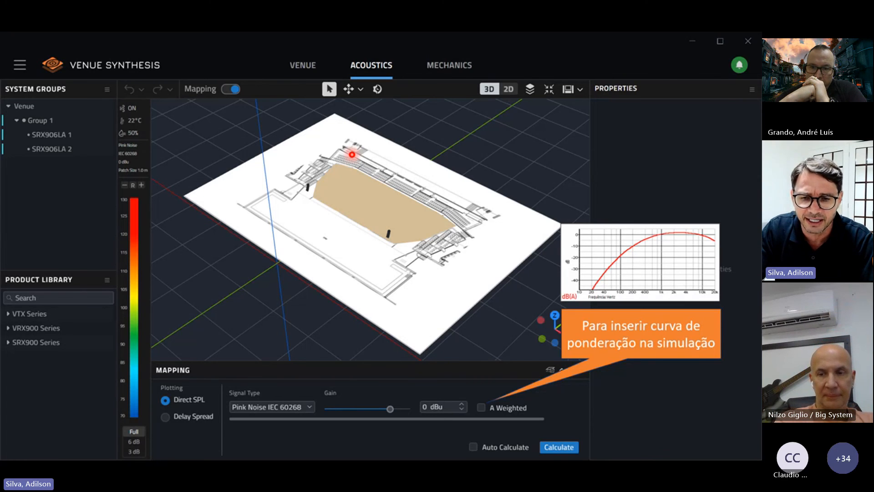
key(alt+Tab)
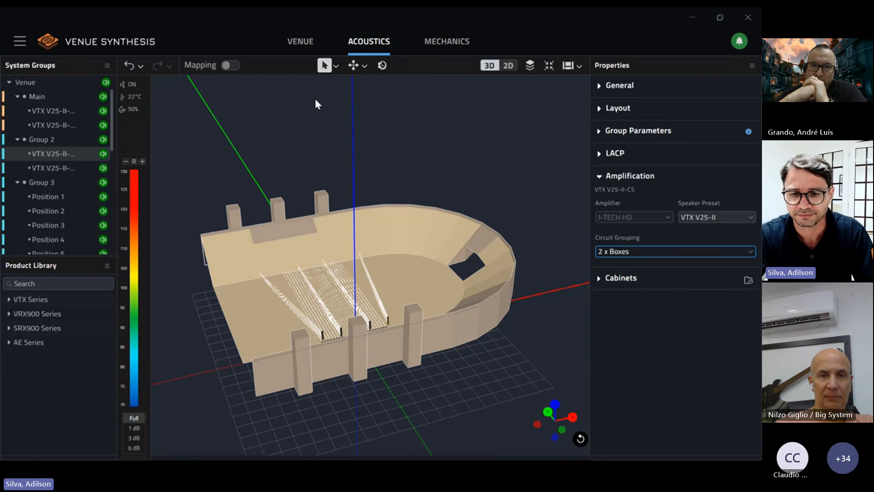
click(231, 65)
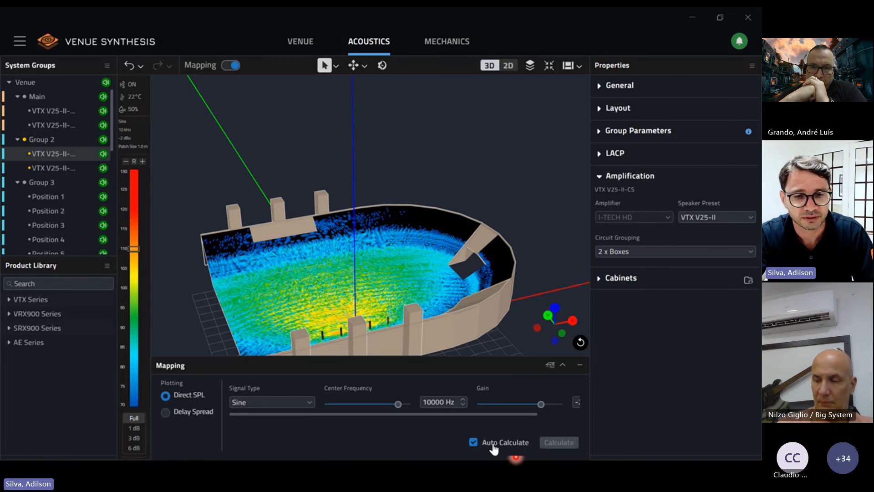
Hide both the Left Pane and the Right Pane to enlarge the mapping view
click(582, 67)
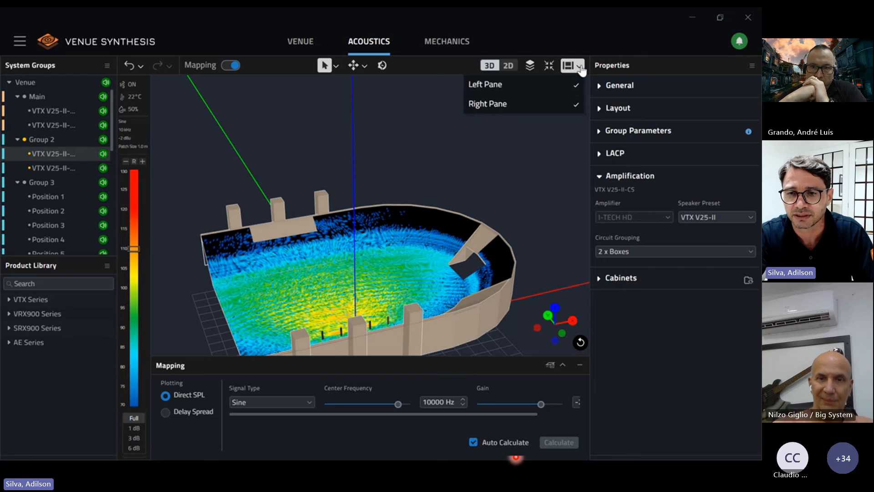
click(550, 91)
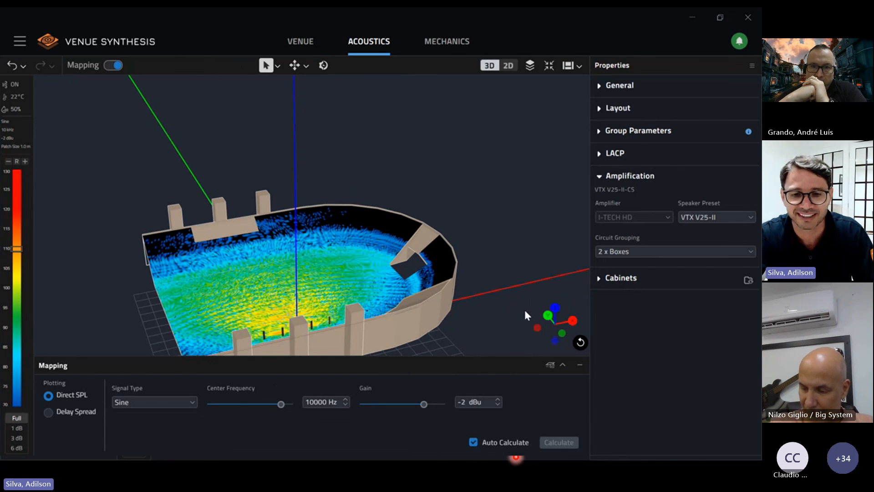
click(574, 66)
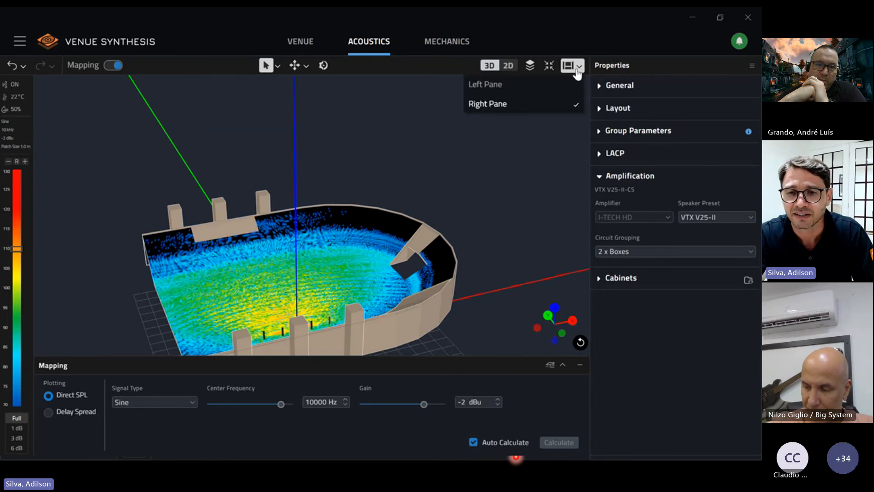
click(547, 107)
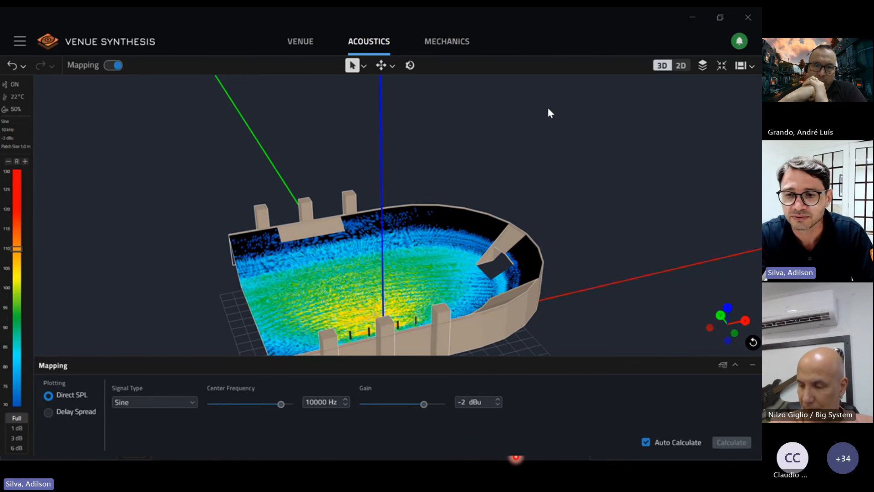
Show the Mapping Options for plane types, both with the mapping settings expanded and collapsed, and restore the expanded settings
click(722, 365)
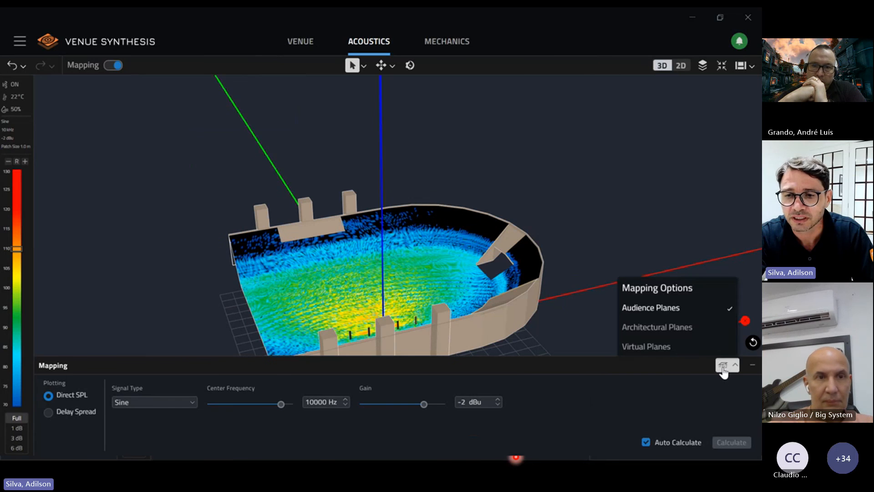
click(703, 285)
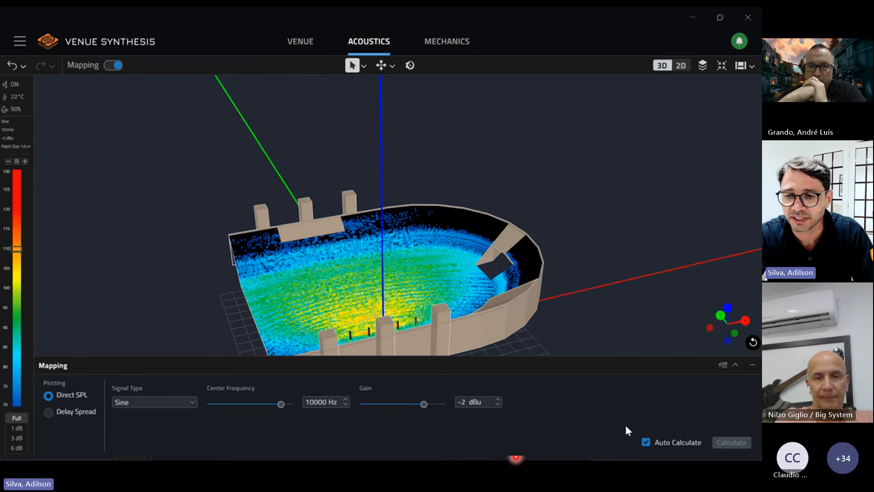
click(736, 366)
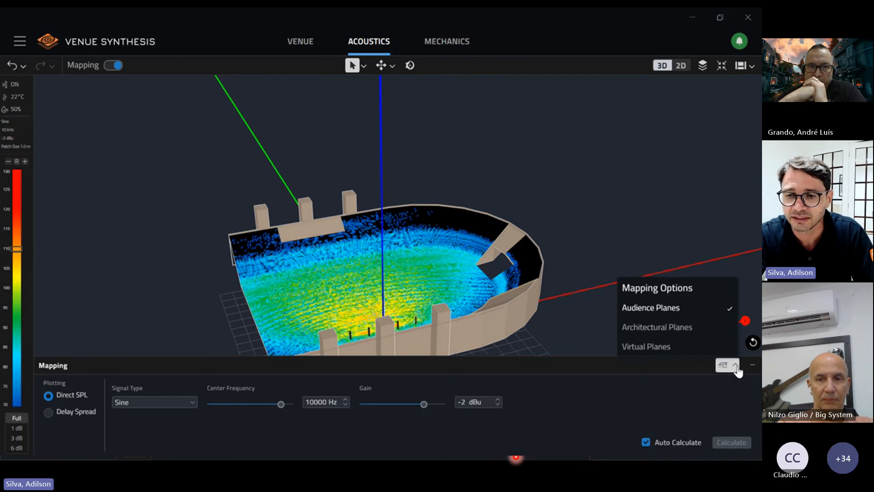
click(736, 367)
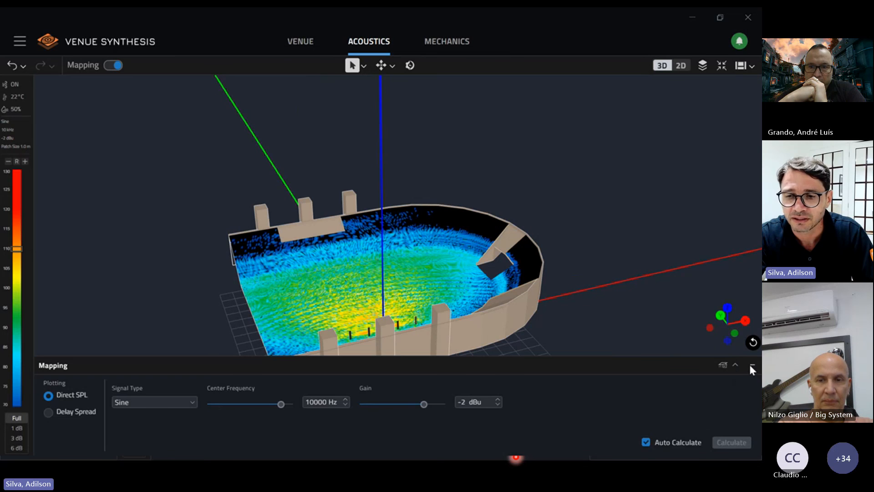
click(751, 365)
click(722, 446)
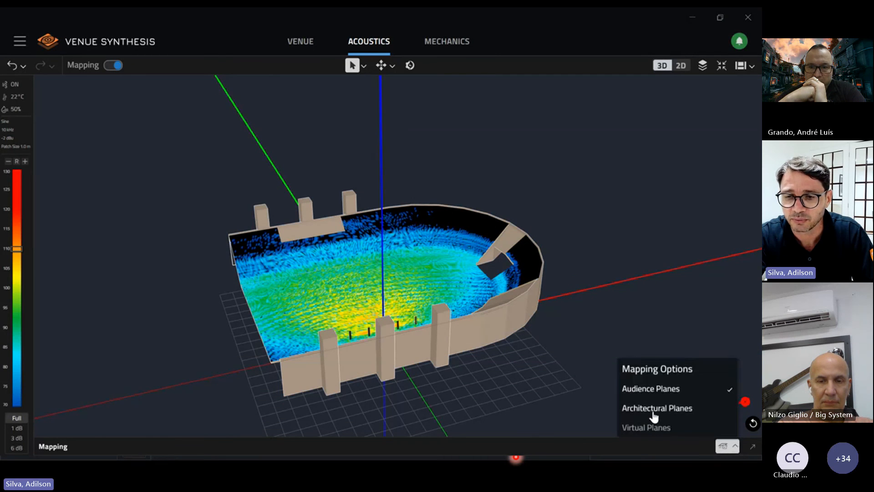
click(752, 447)
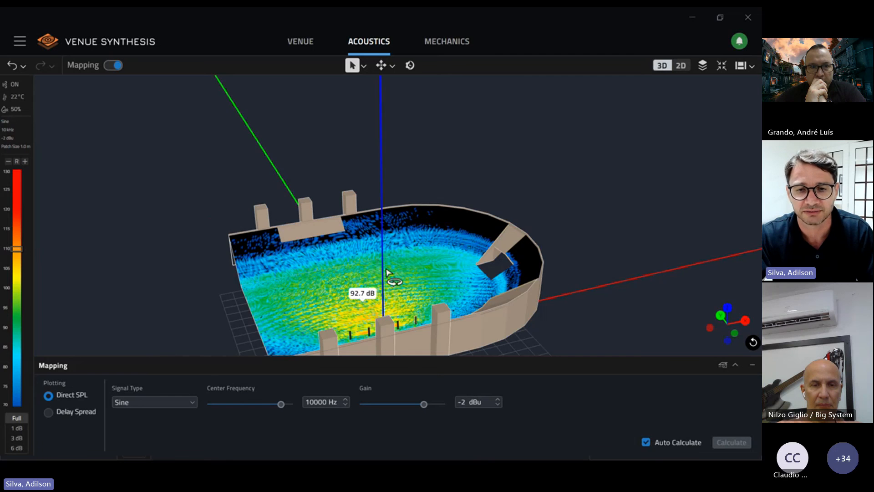
Look closer at the stadium's SPL map and shift its colour scale up and down before restoring it
middle_drag(390, 279, 407, 185)
scroll(407, 185, up, 10)
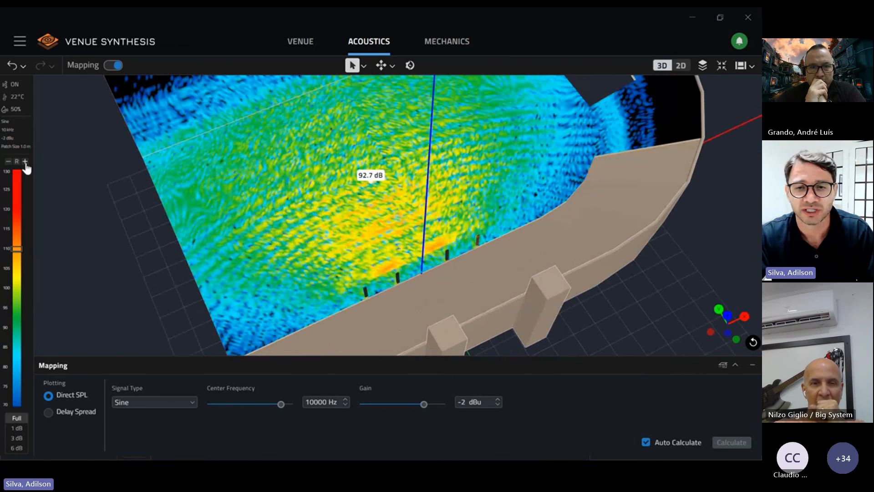
click(26, 163)
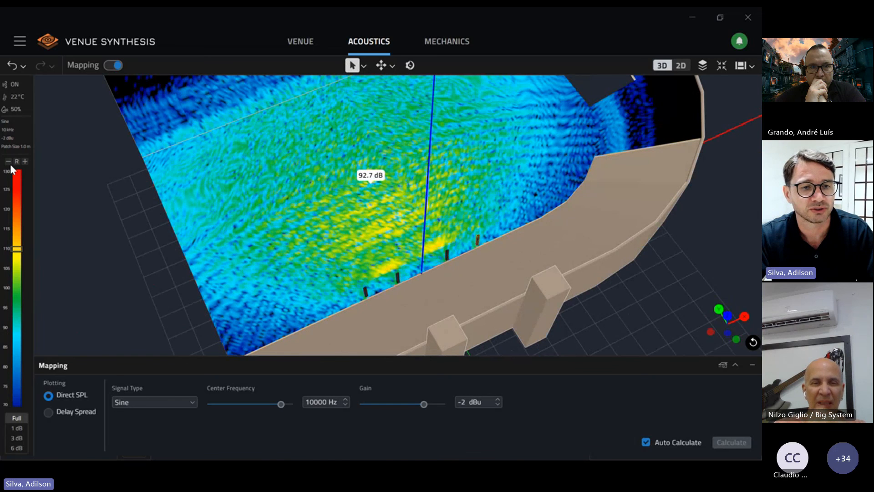
click(7, 163)
click(8, 163)
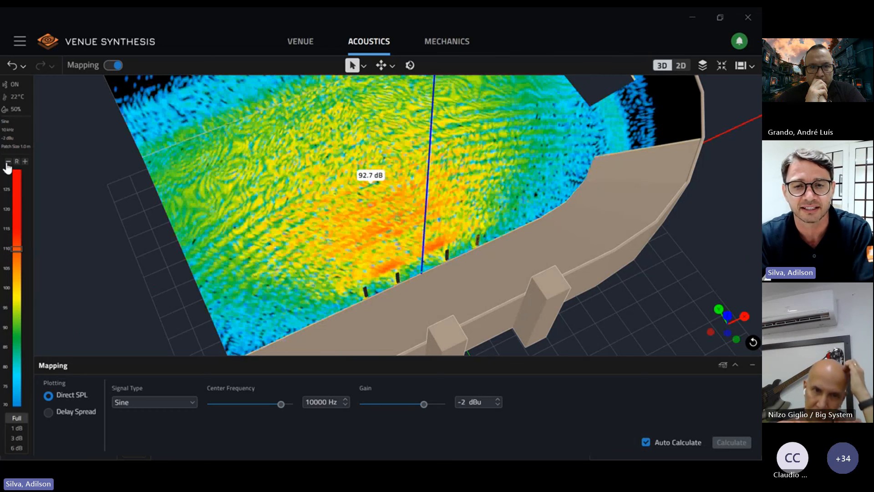
click(8, 162)
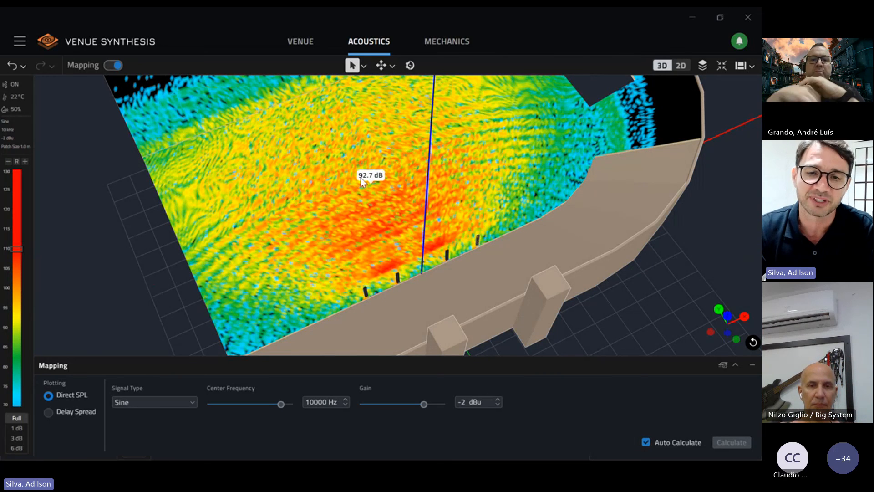
click(25, 163)
click(25, 162)
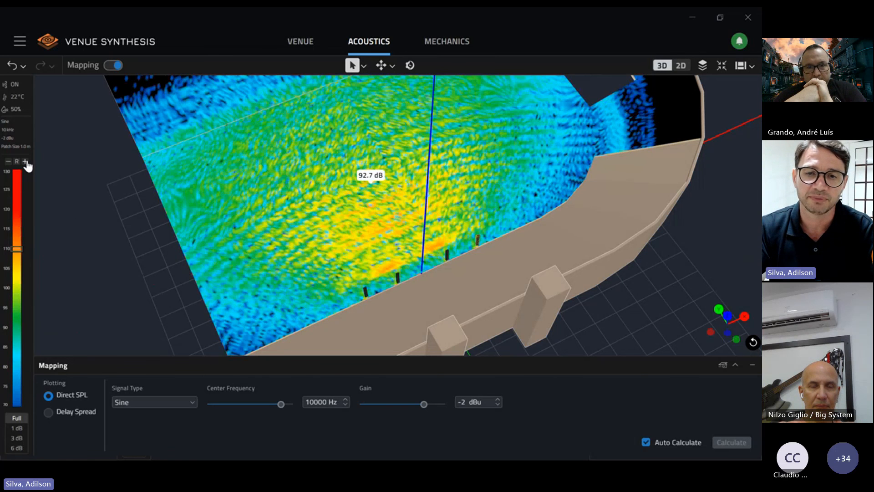
Shift the SPL map's colour scale up by one increment and back down
click(25, 162)
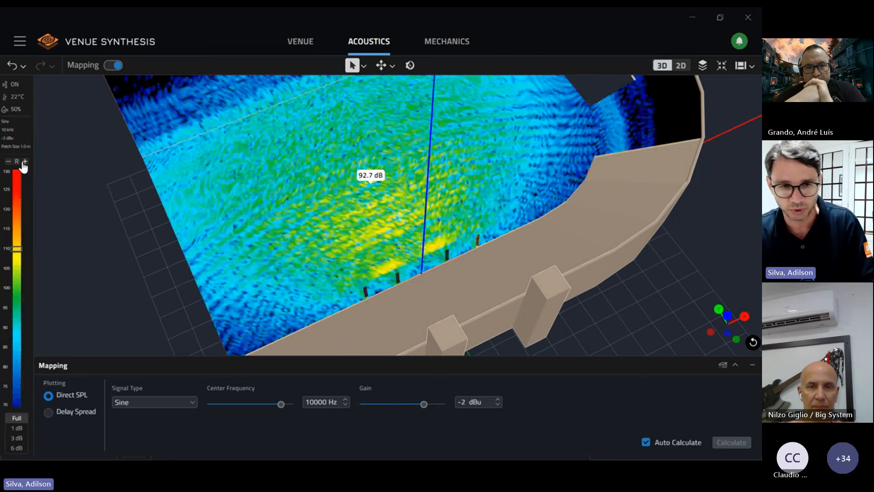
click(9, 165)
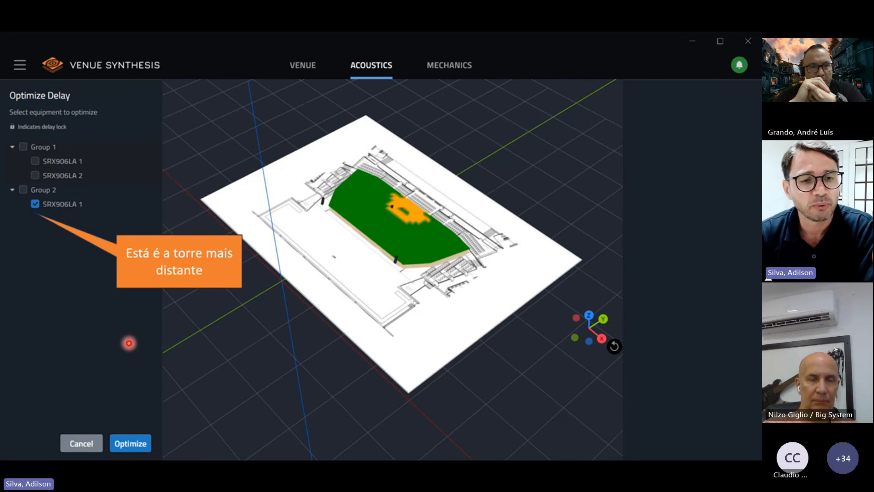
key(Right)
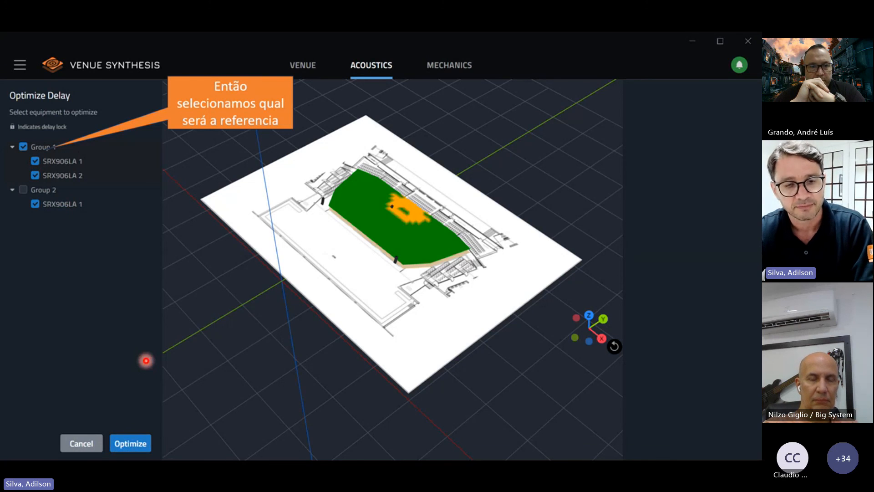
key(Right)
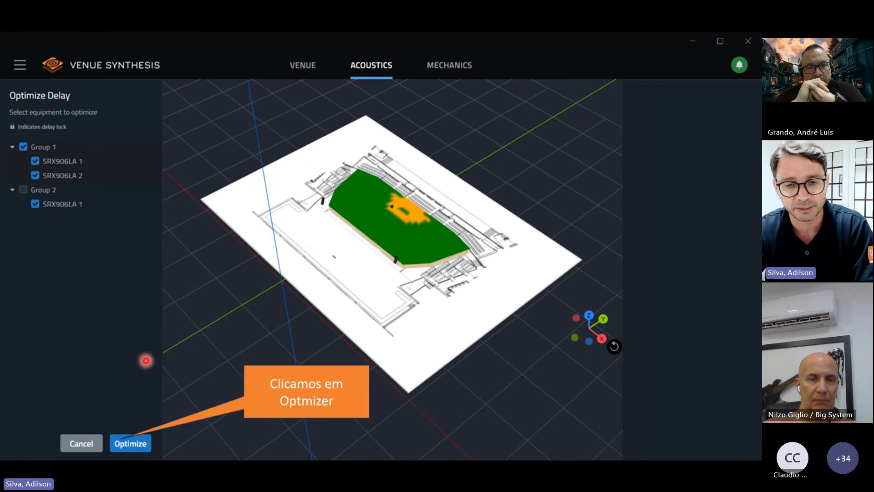
key(Right)
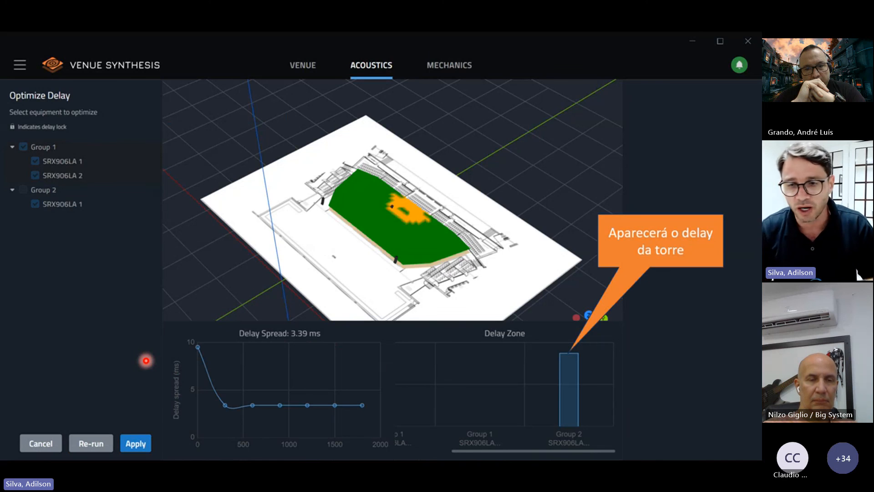
key(Right)
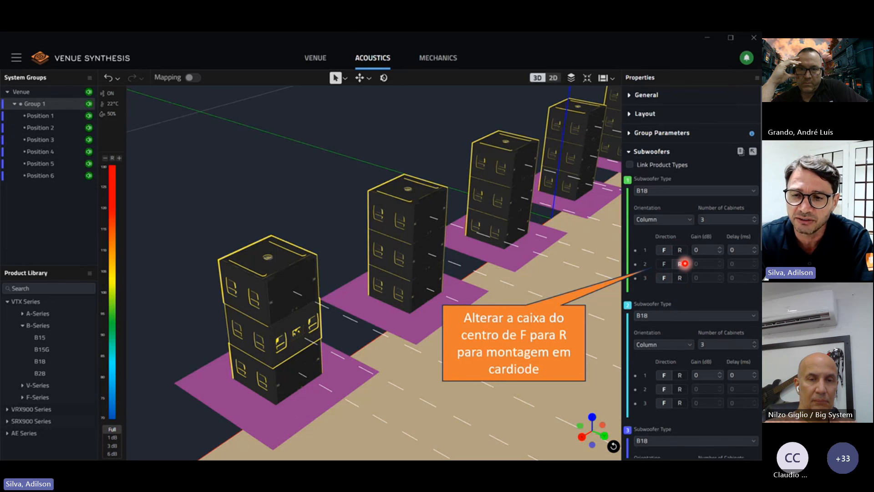
click(681, 263)
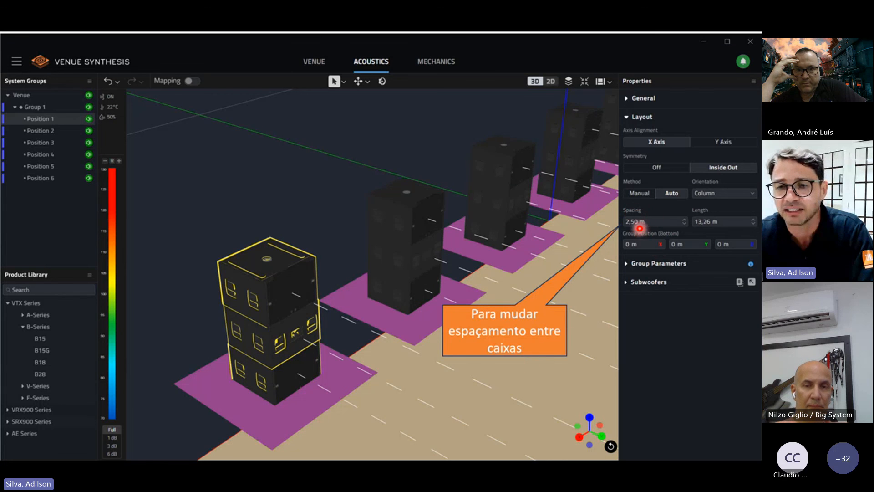
key(Right)
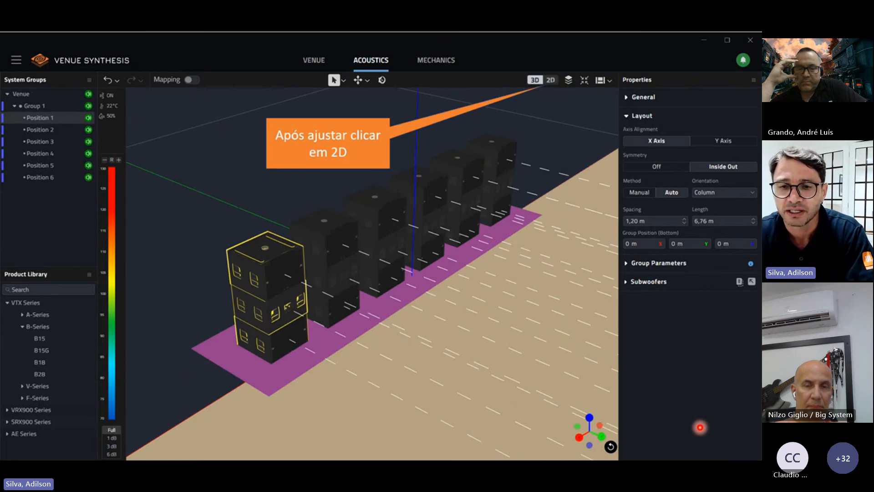
key(Right)
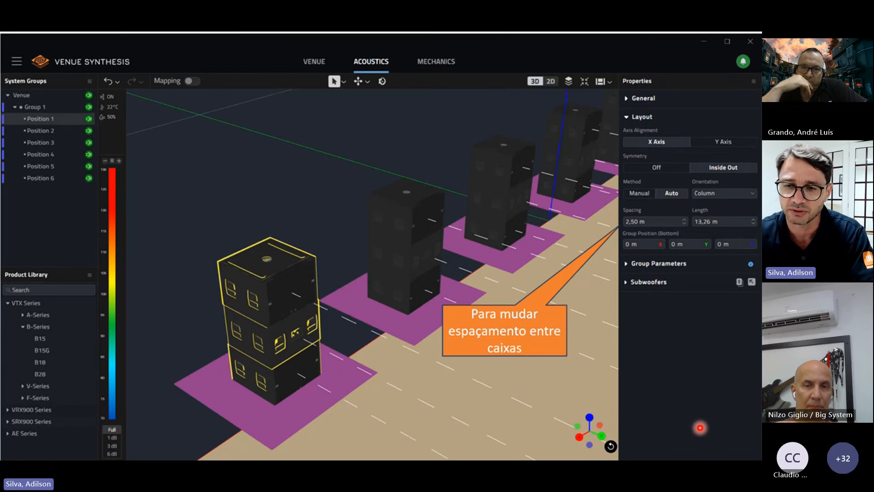
key(Left)
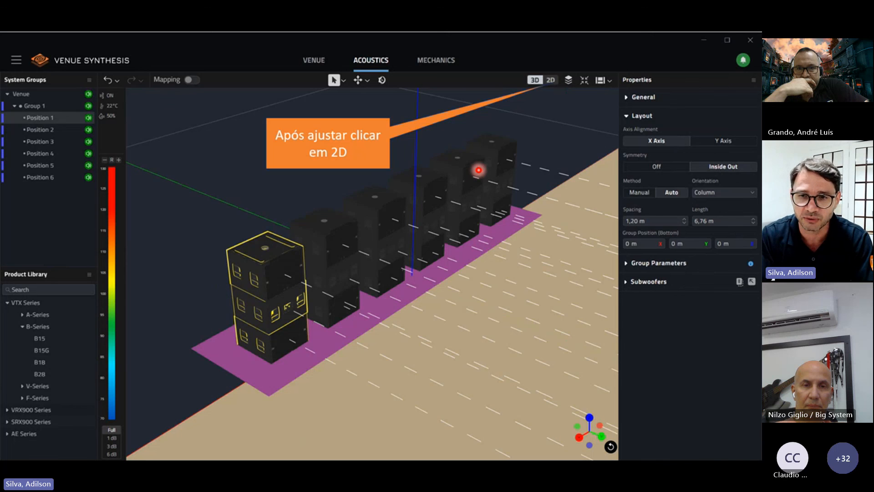
key(Right)
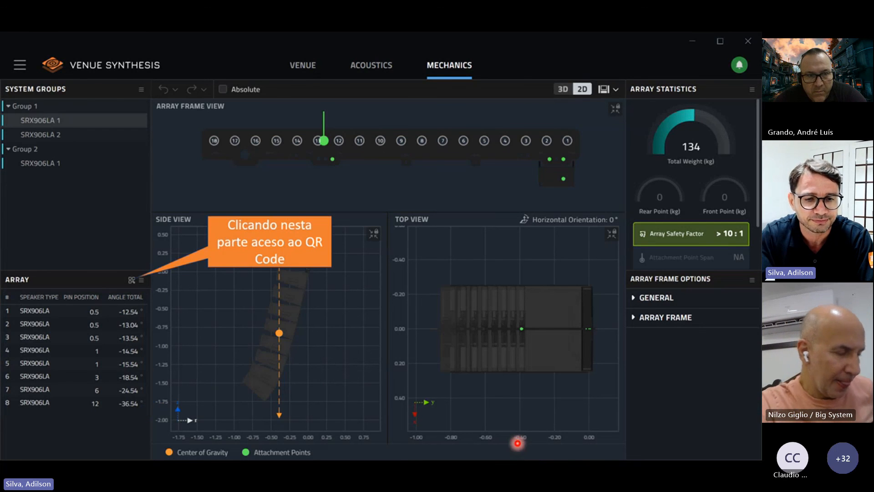
click(131, 280)
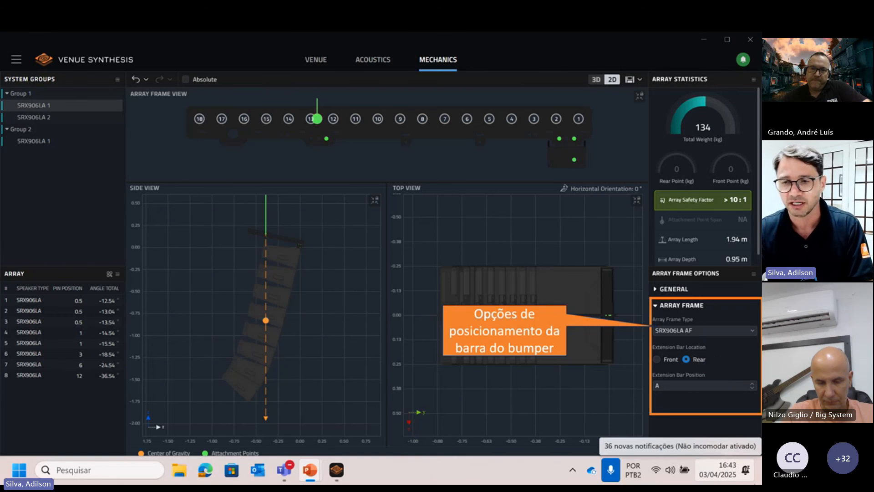
key(Right)
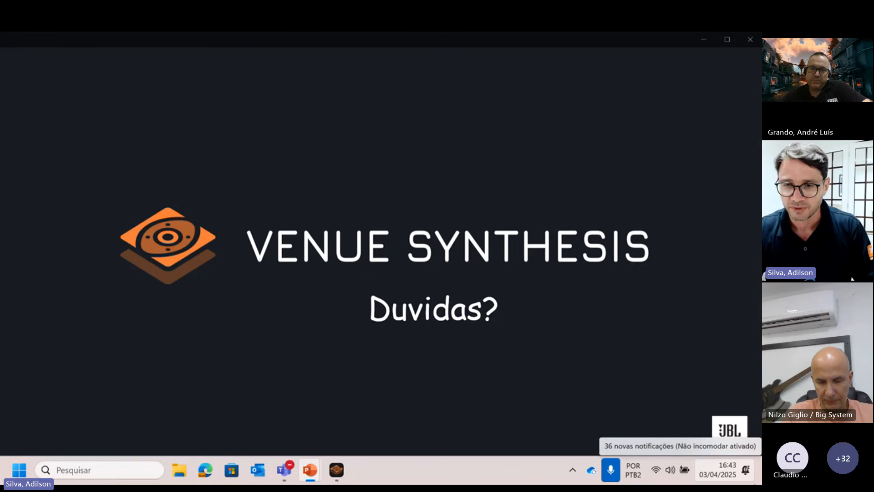
key(Left)
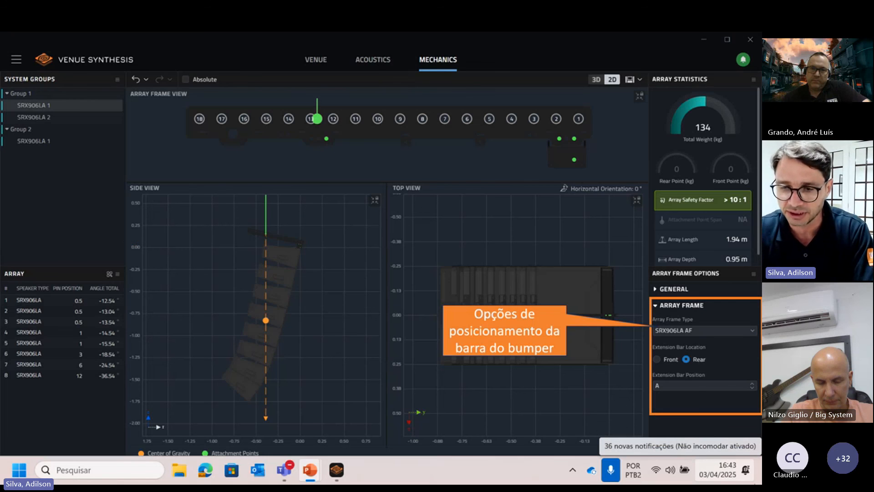